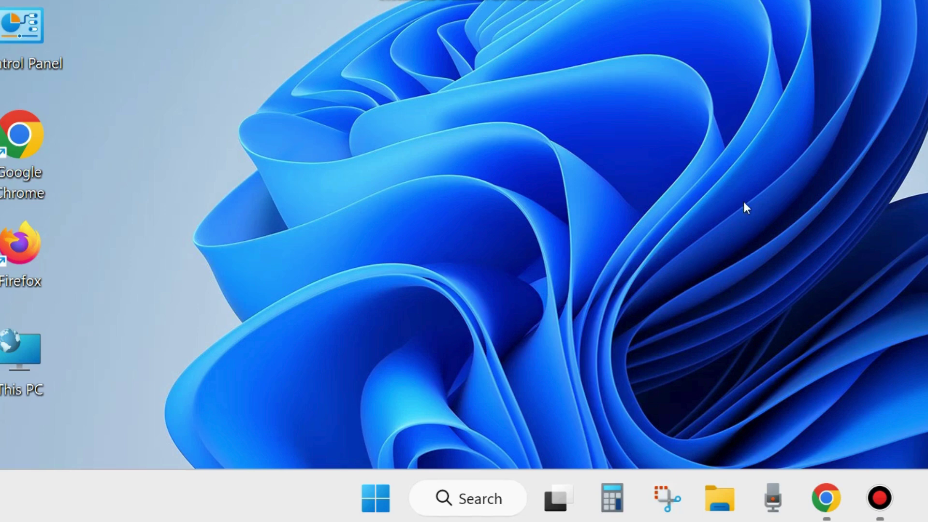
# Open the Troubleshoot page of the System settings in Windows Settings.
pyautogui.rightClick(377, 505)
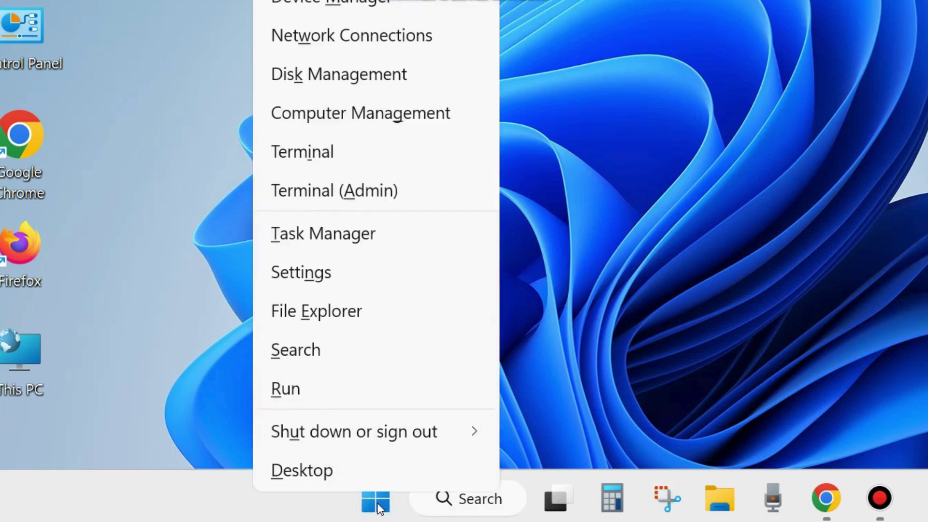
pyautogui.click(306, 275)
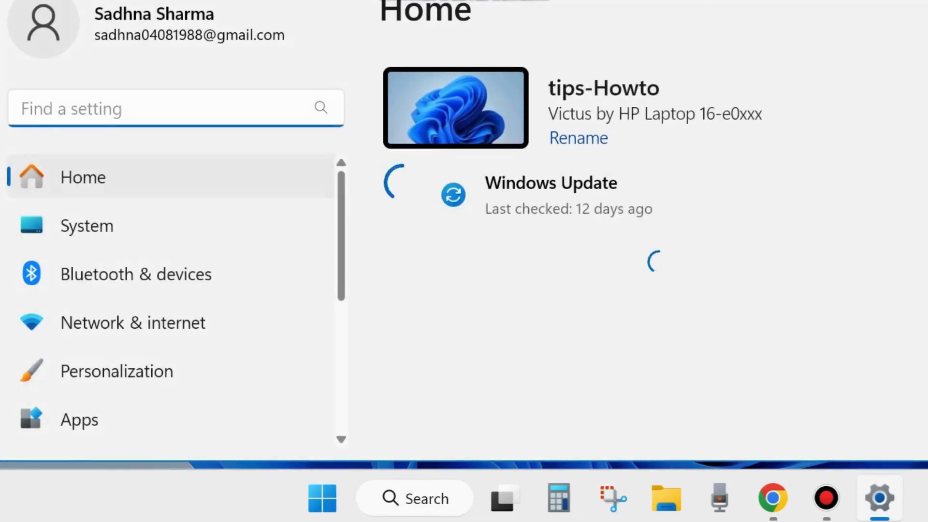
pyautogui.scroll(-5, 166, 320)
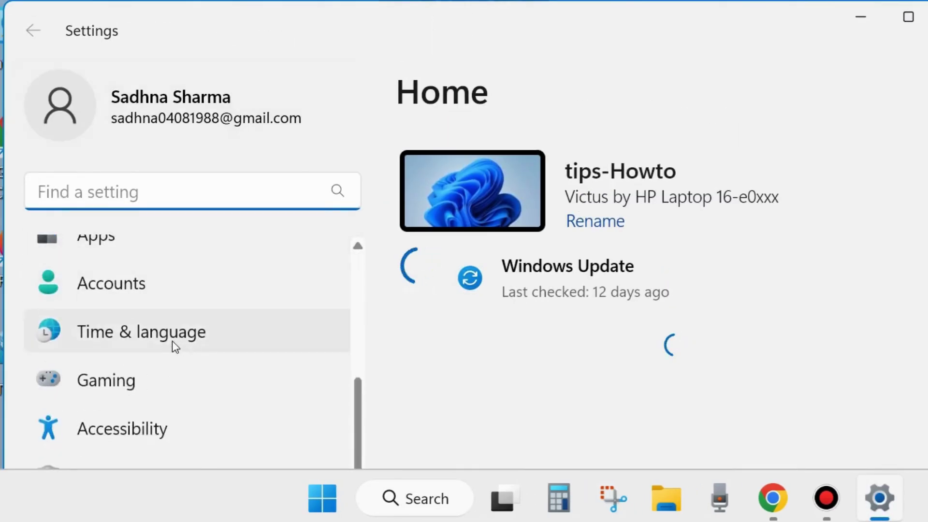
pyautogui.scroll(5, 169, 348)
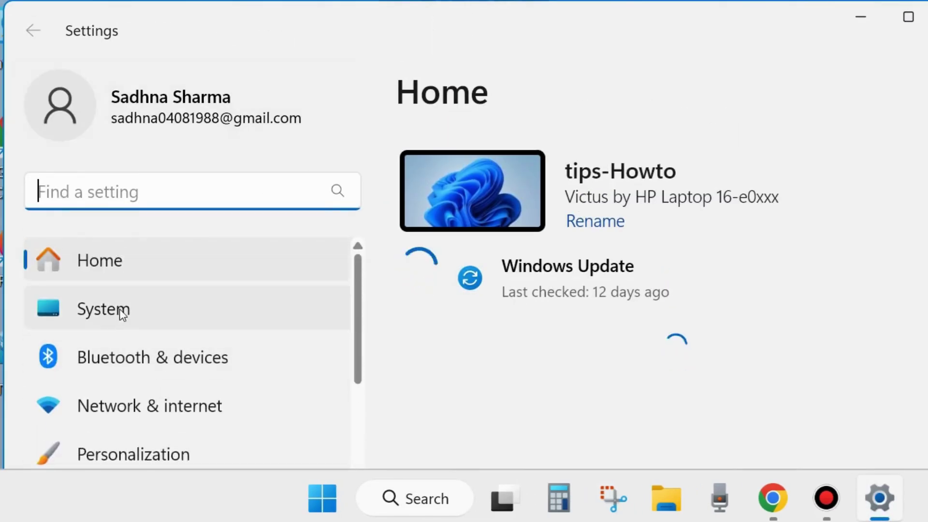
pyautogui.click(96, 314)
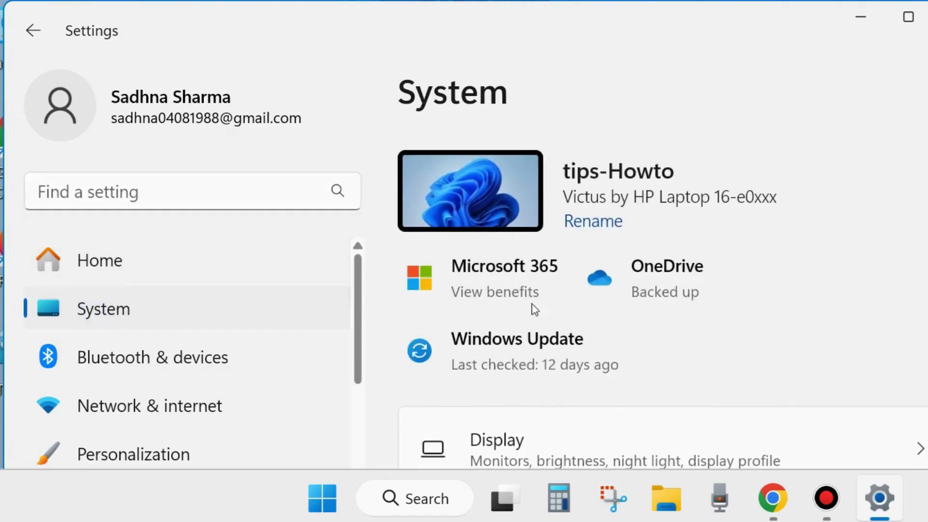
pyautogui.scroll(-10, 603, 307)
pyautogui.scroll(-5, 606, 309)
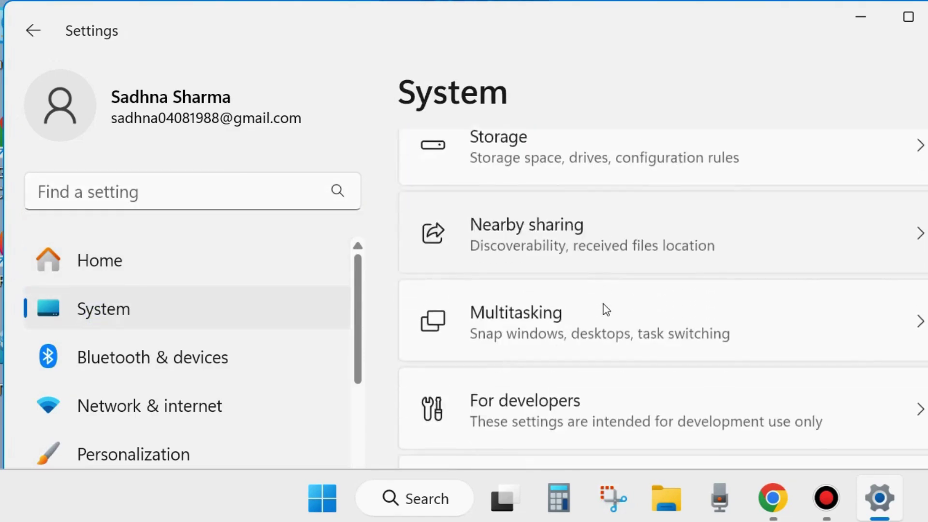
pyautogui.scroll(-3, 607, 310)
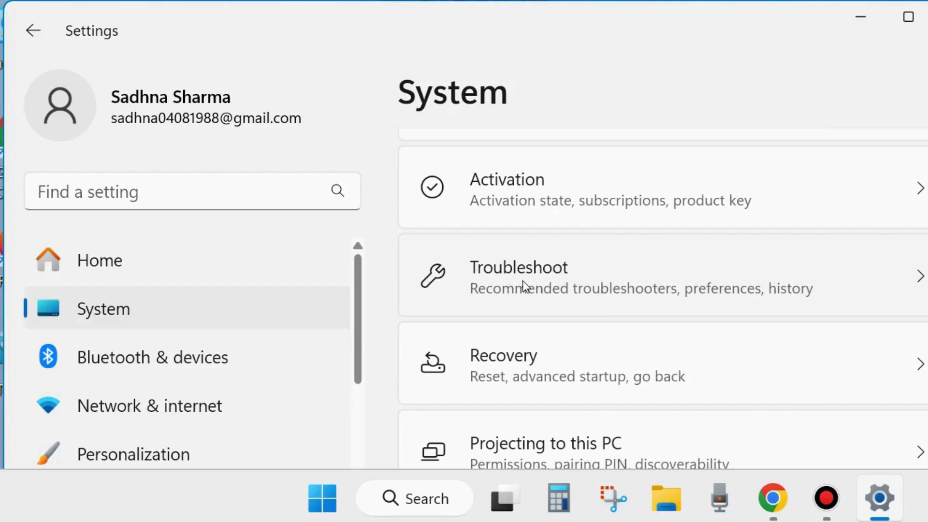
pyautogui.click(536, 284)
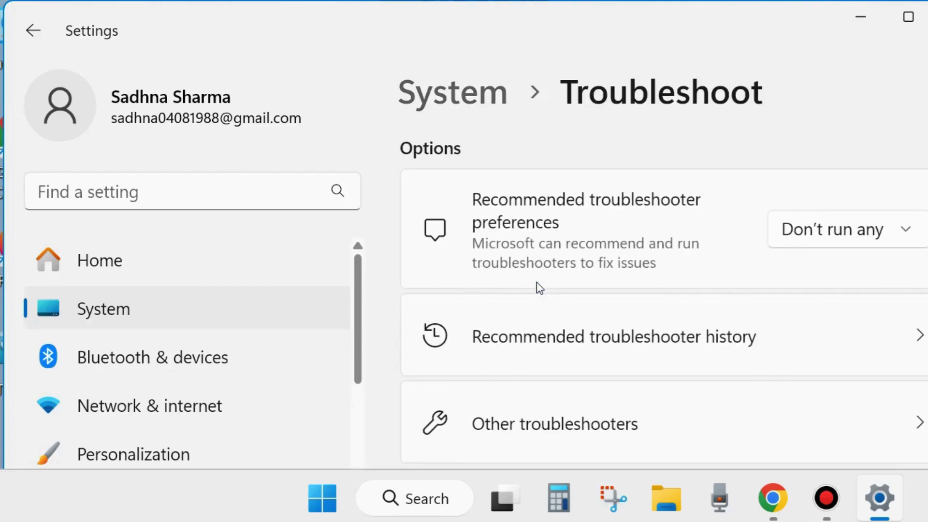
# Run the Windows Update troubleshooter from the other troubleshooters, and close Settings.
pyautogui.scroll(-3, 550, 289)
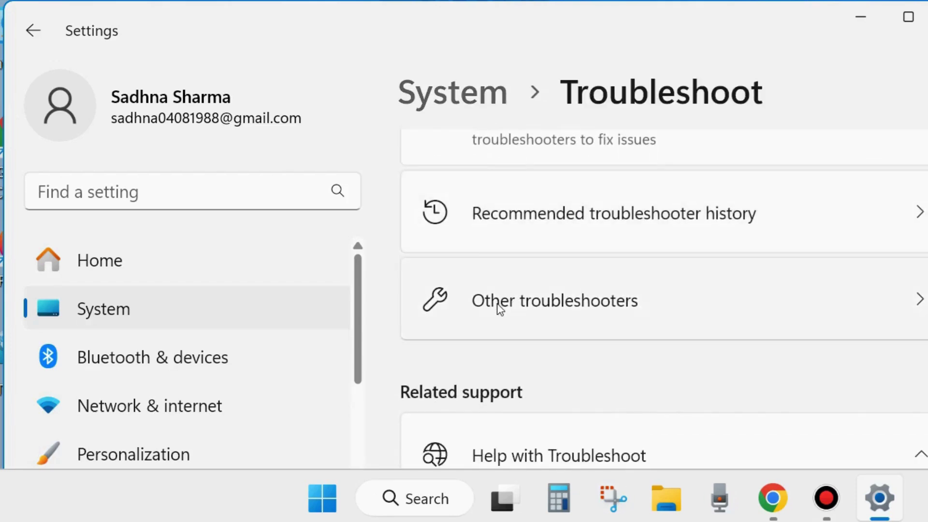
pyautogui.click(564, 307)
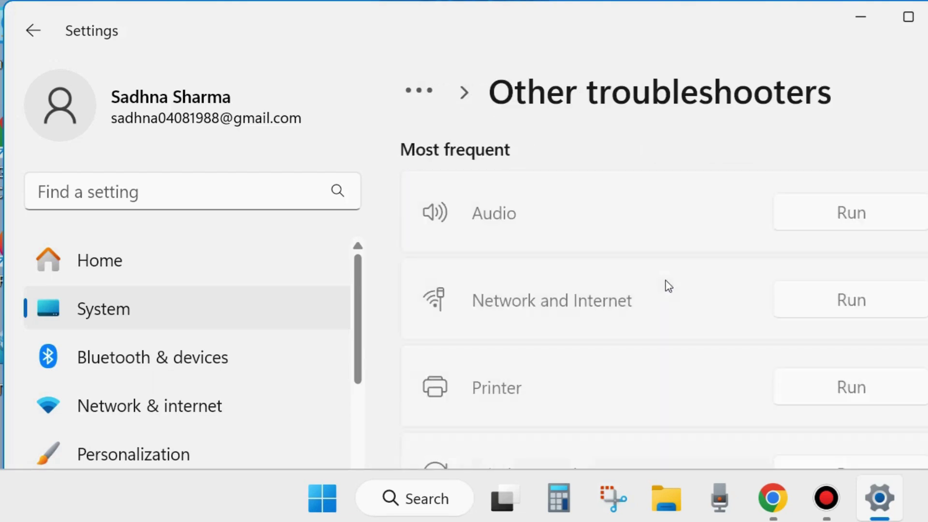
pyautogui.scroll(-3, 668, 285)
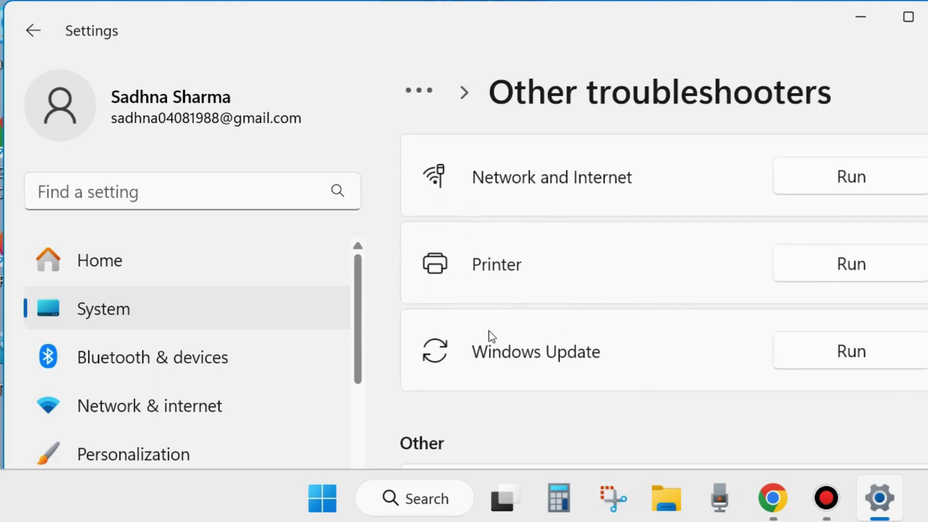
pyautogui.click(850, 356)
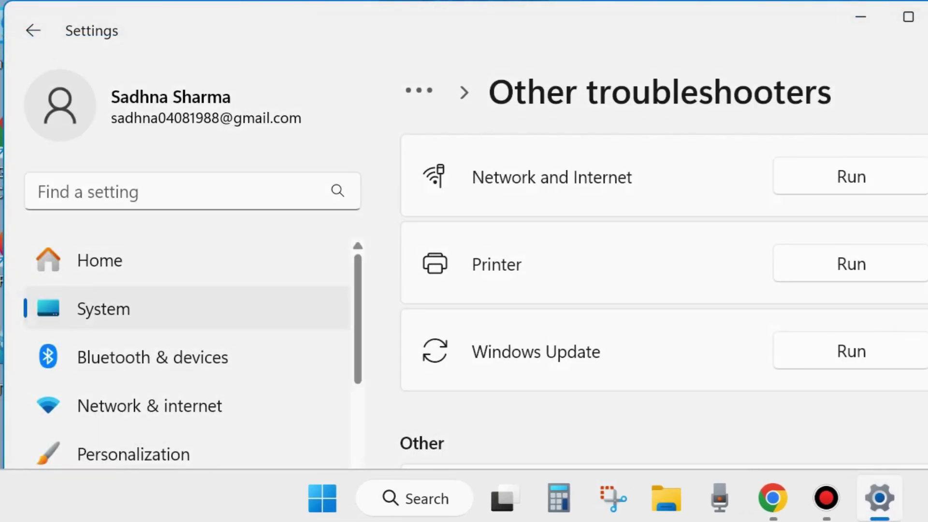
pyautogui.click(927, 17)
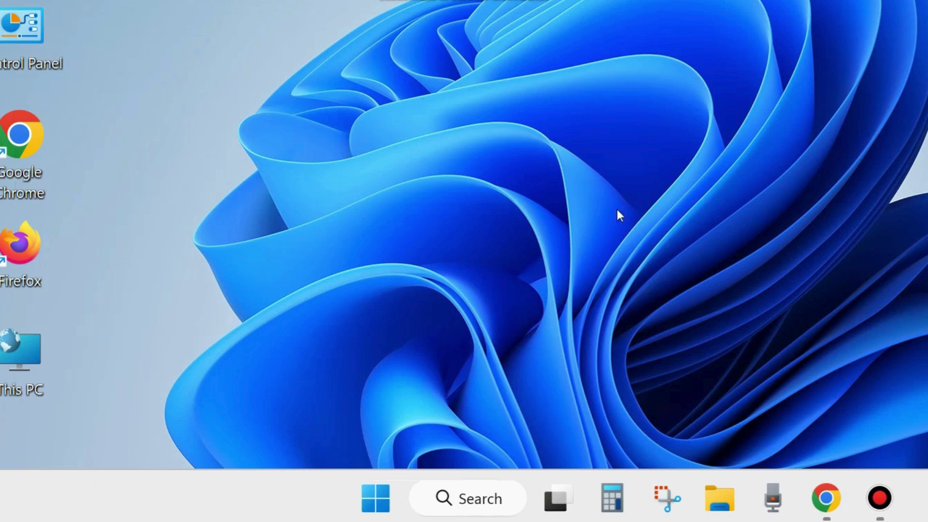
# Launch Disk Cleanup with the Run command cleanmgr and scan the Windows (C:) drive.
pyautogui.rightClick(377, 499)
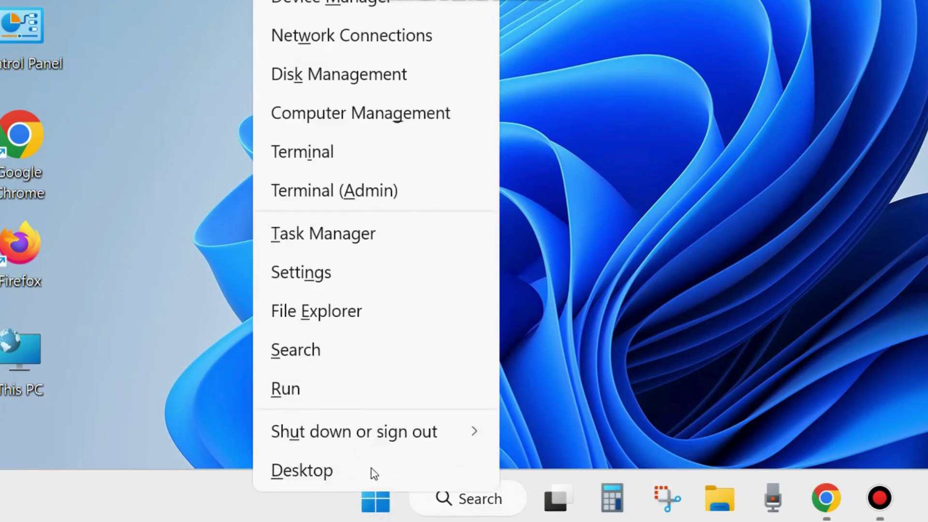
pyautogui.click(293, 391)
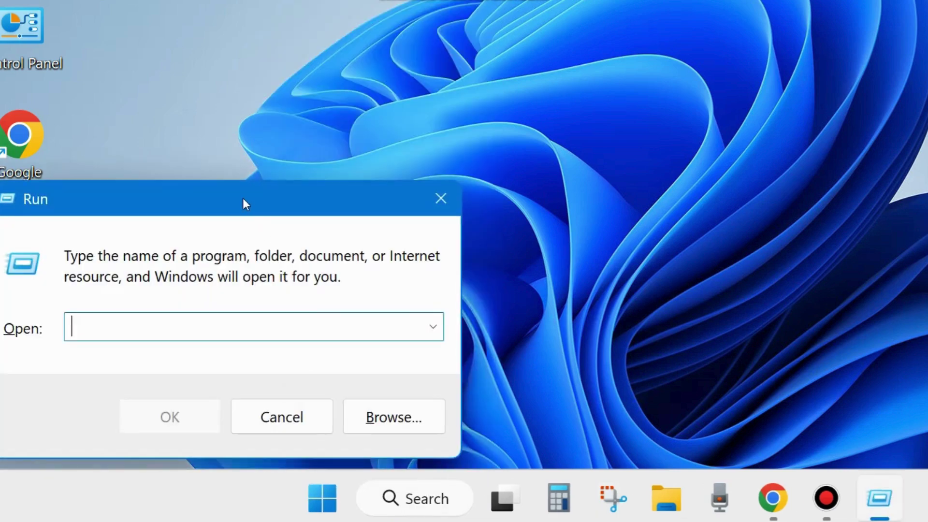
pyautogui.moveTo(244, 201); pyautogui.dragTo(455, 93)
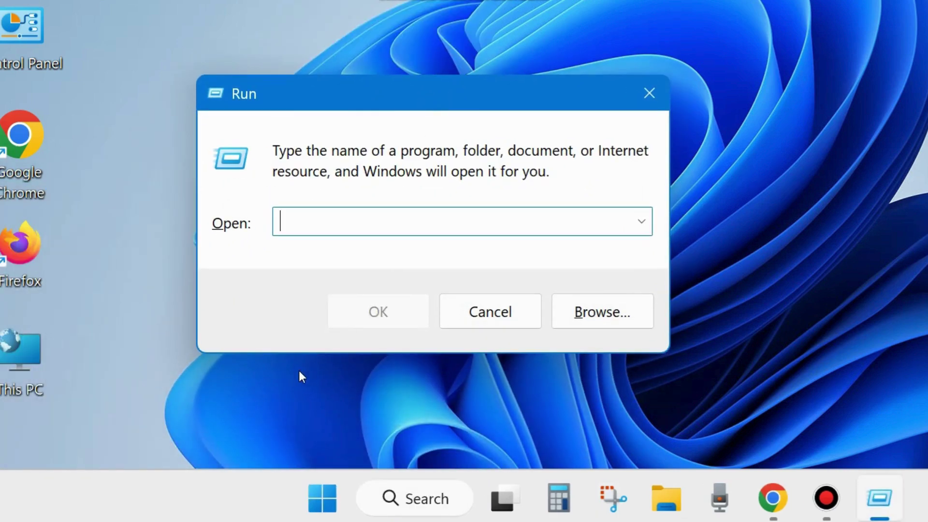
pyautogui.write('cleanmgr')
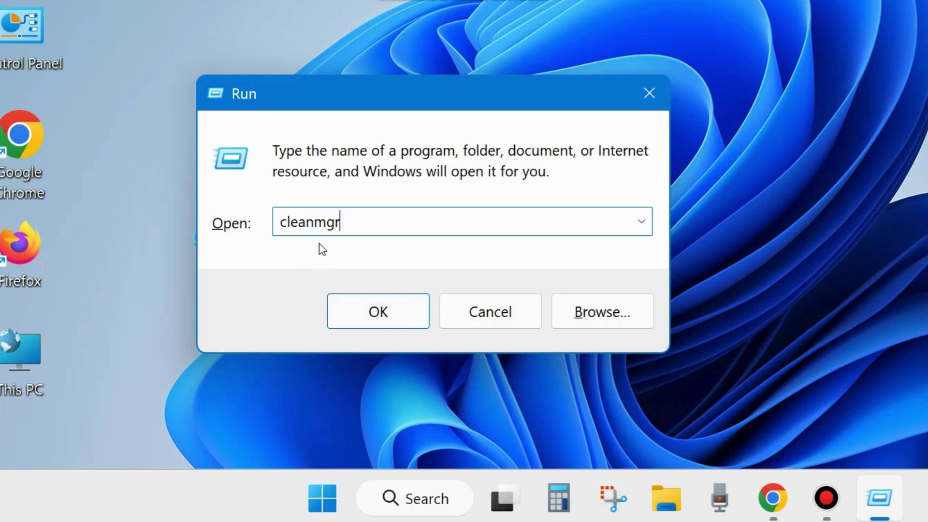
pyautogui.click(380, 311)
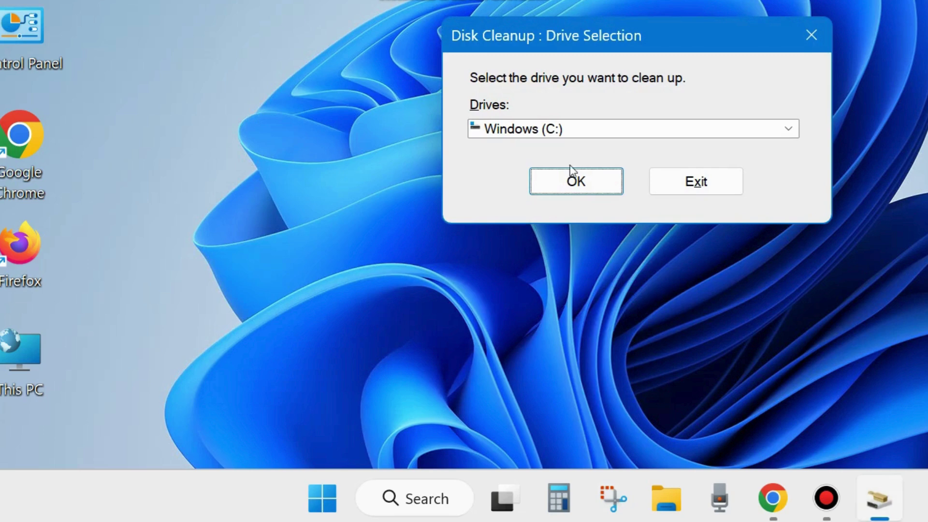
pyautogui.moveTo(622, 37); pyautogui.dragTo(460, 84)
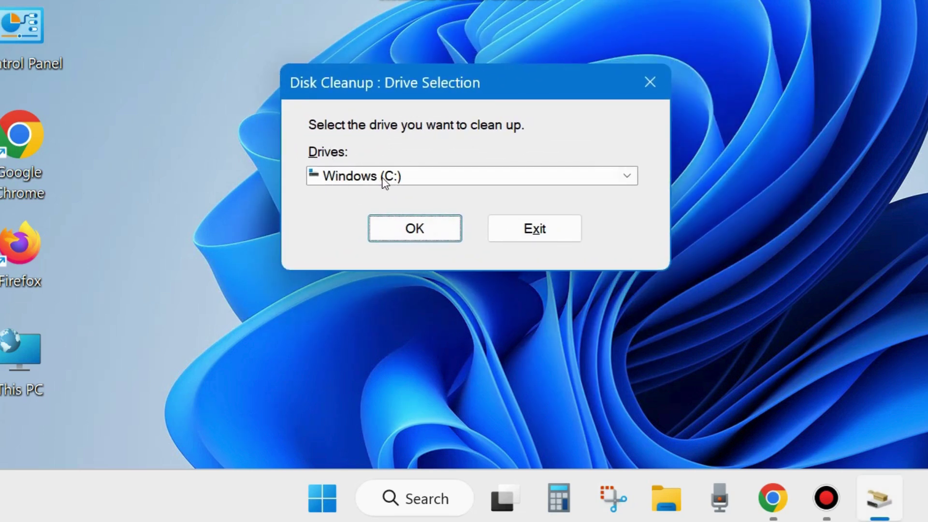
pyautogui.click(414, 228)
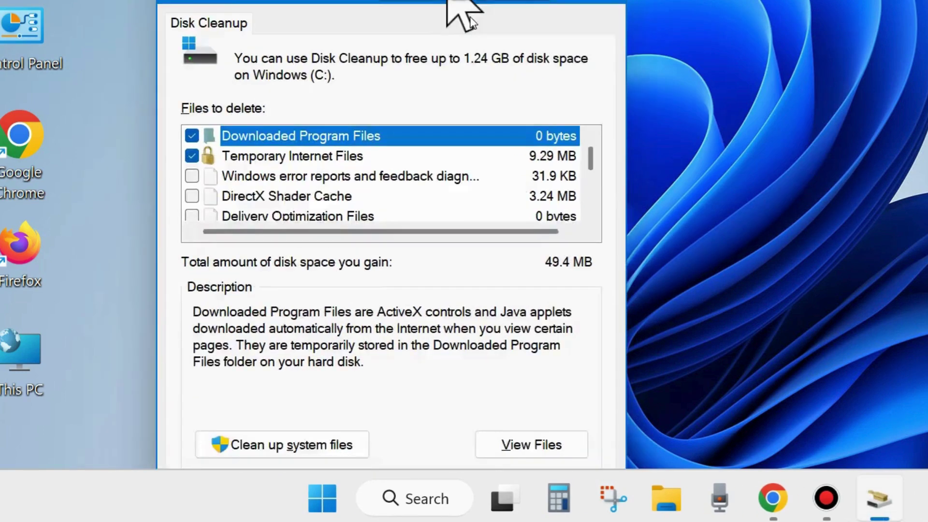
# Mark Windows error reports, DirectX Shader Cache, Delivery Optimization Files, Recycle Bin, Temporary files and User file history for deletion as well.
pyautogui.moveTo(449, 2); pyautogui.dragTo(519, 43)
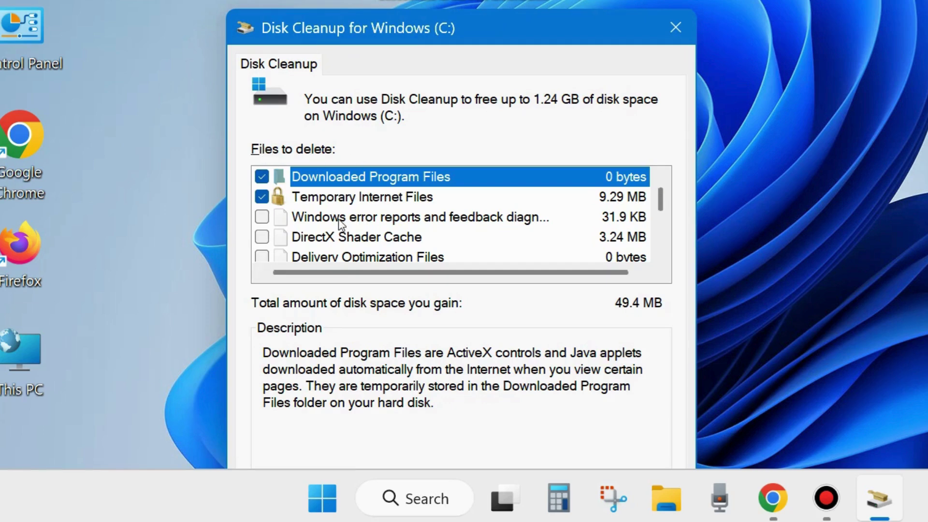
pyautogui.click(263, 220)
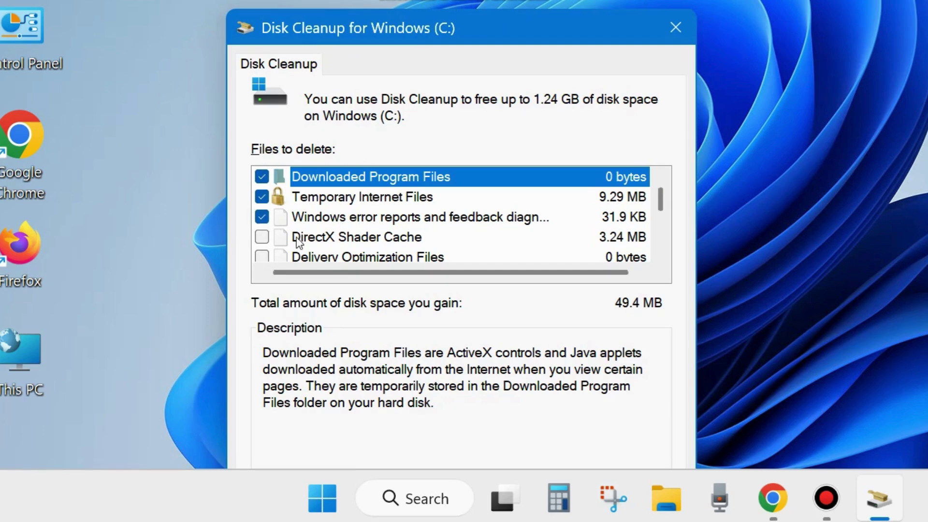
pyautogui.click(265, 238)
pyautogui.click(263, 255)
pyautogui.scroll(-1, 266, 242)
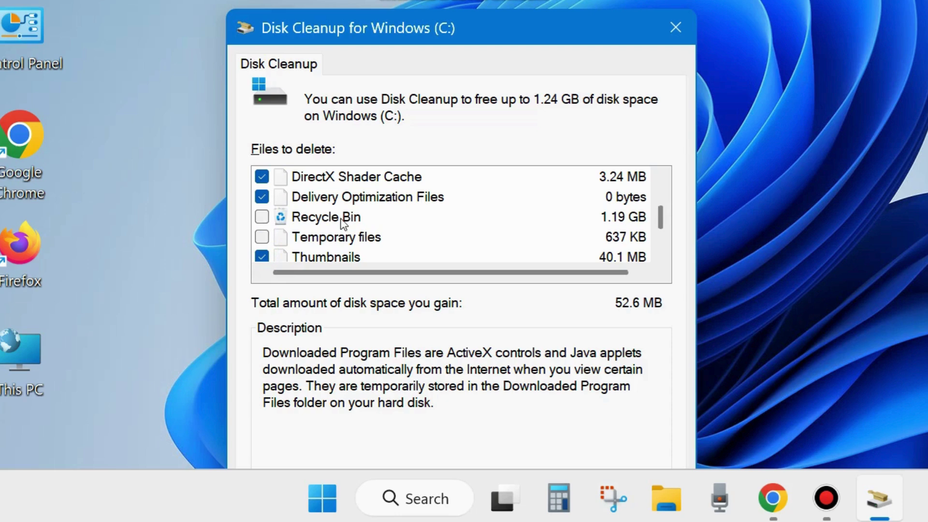
pyautogui.click(261, 218)
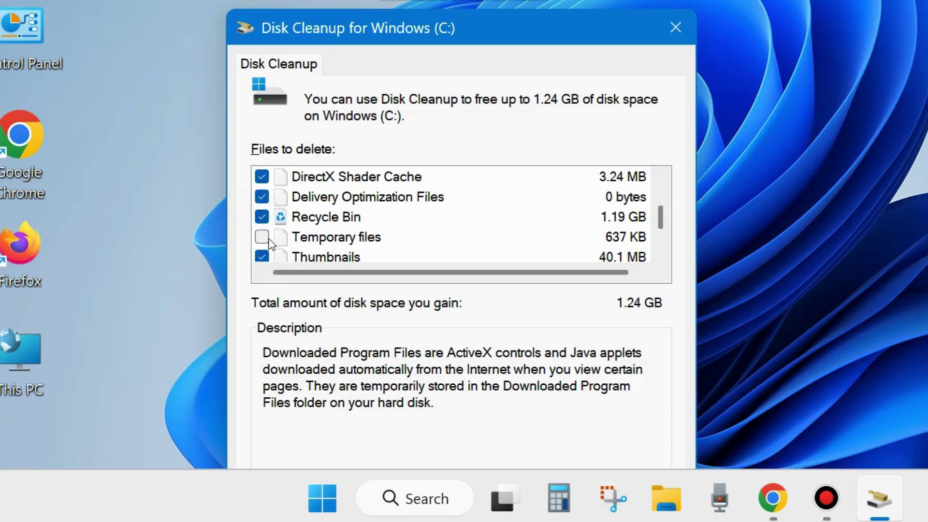
pyautogui.click(262, 236)
pyautogui.scroll(-1, 348, 244)
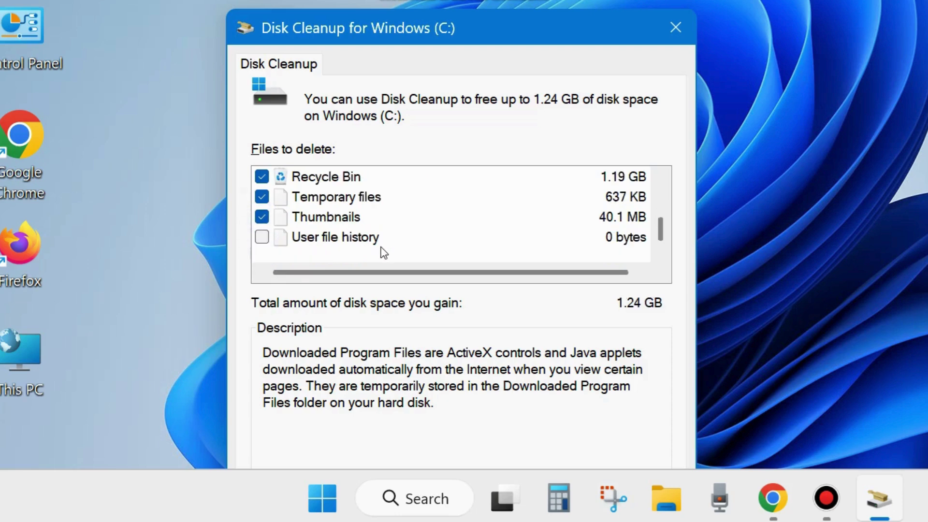
pyautogui.click(265, 238)
# Permanently delete the selected files, granting administrator permission for the protected msdtadmin folder and all current items.
pyautogui.moveTo(506, 28); pyautogui.dragTo(510, 0)
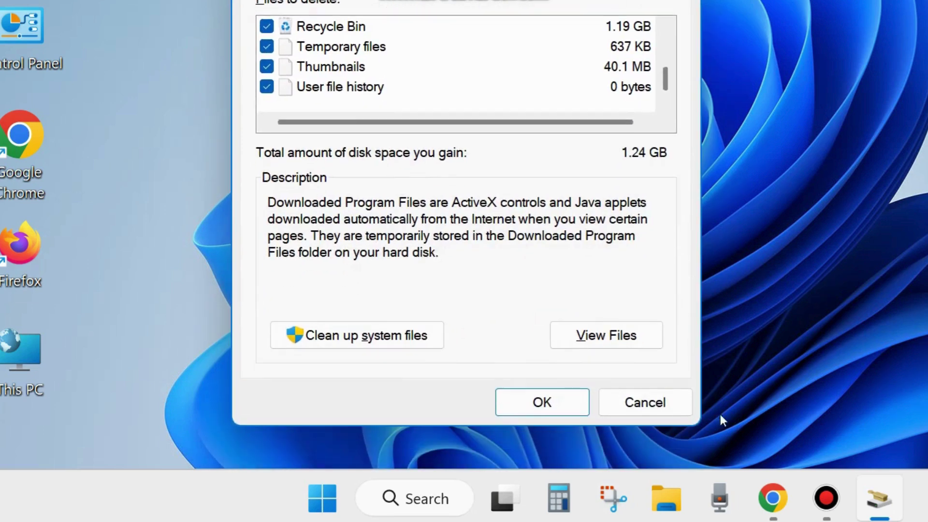
pyautogui.click(542, 403)
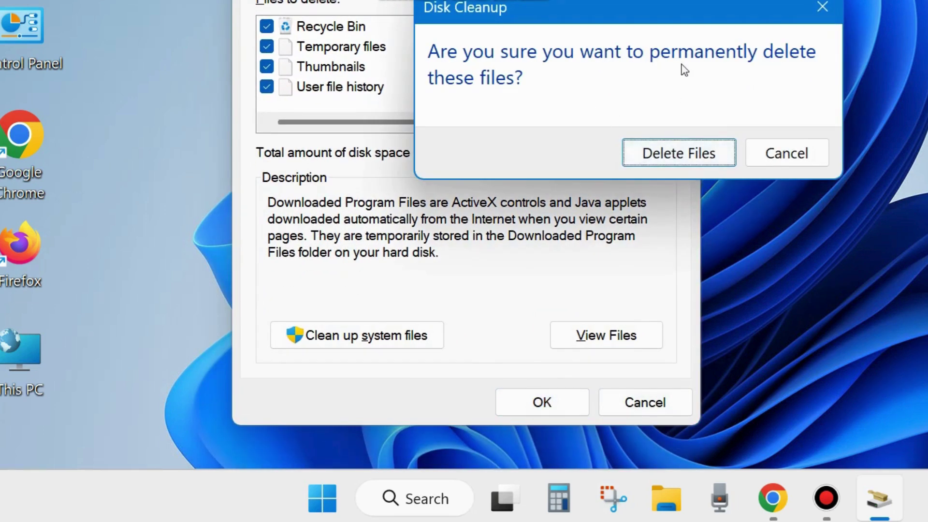
pyautogui.click(671, 152)
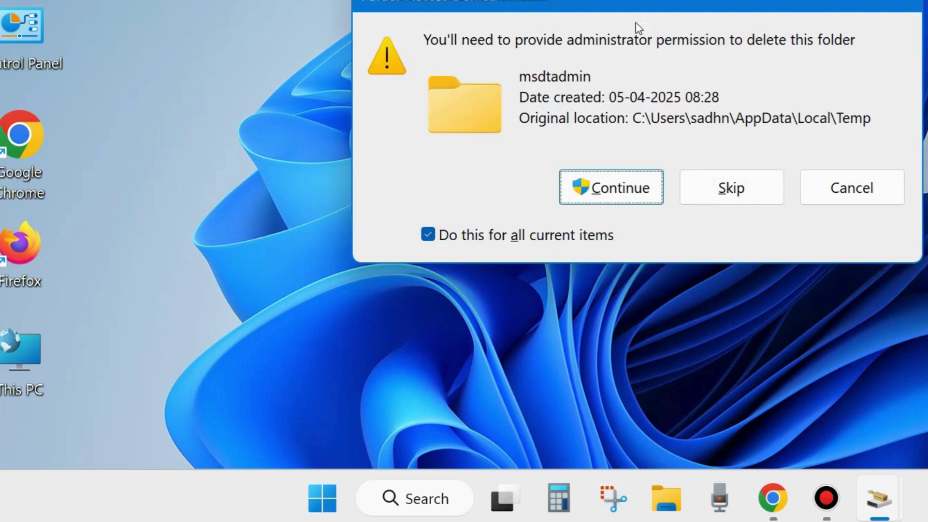
pyautogui.click(616, 191)
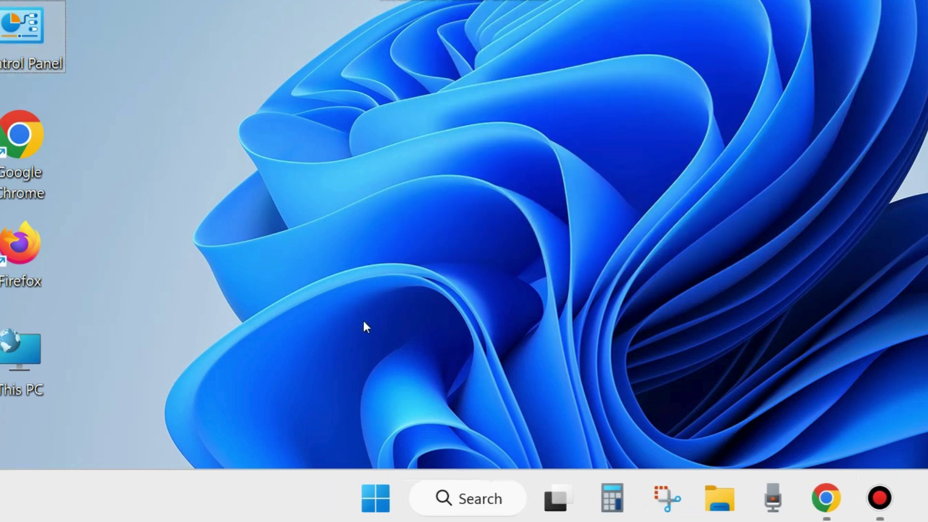
# Open the Windows Services console with the Run command services.msc.
pyautogui.rightClick(376, 502)
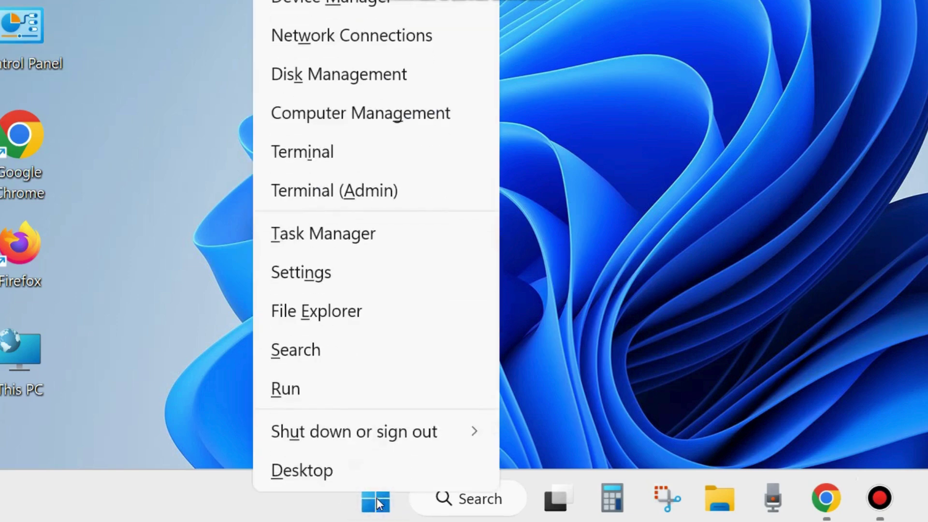
pyautogui.click(292, 396)
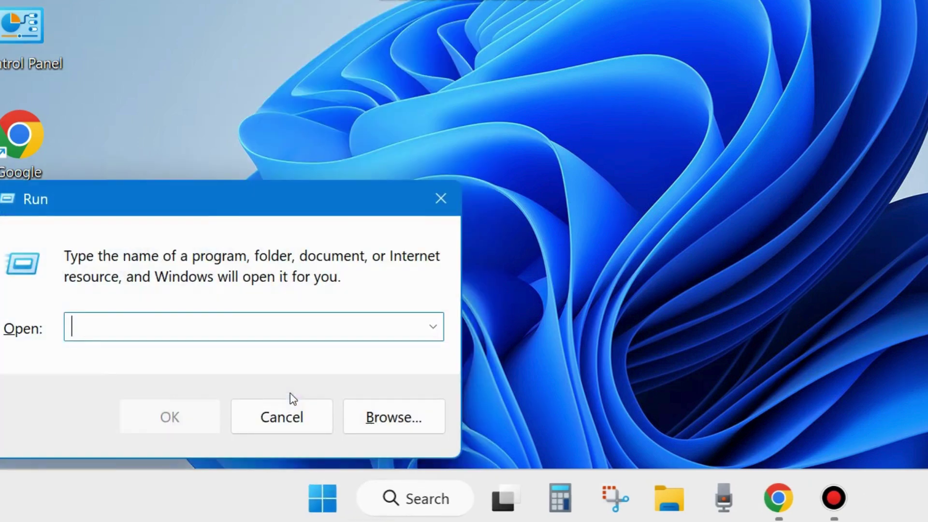
pyautogui.moveTo(231, 207); pyautogui.dragTo(474, 95)
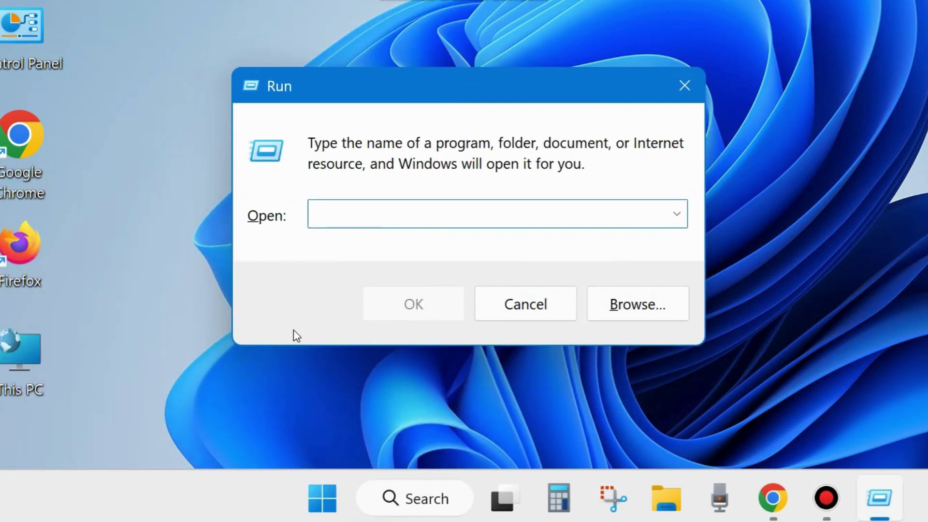
pyautogui.write('services')
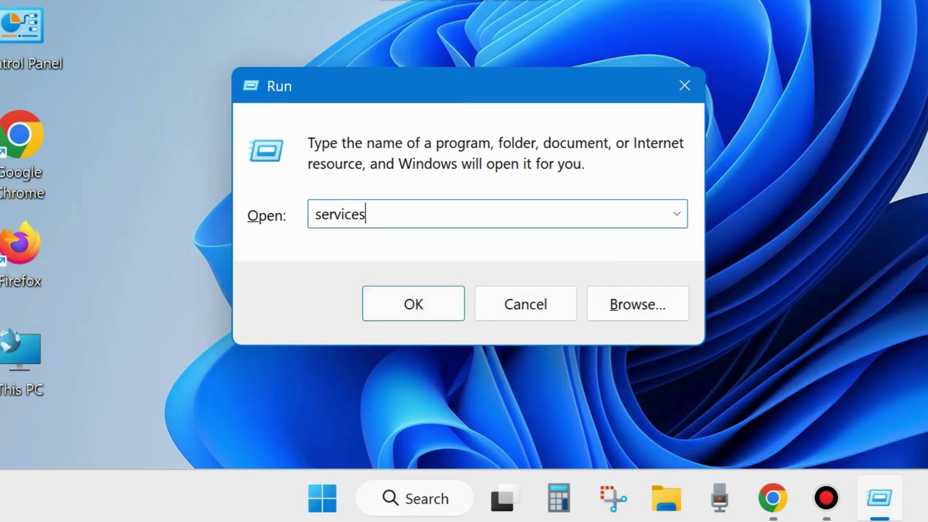
pyautogui.write('.msc')
pyautogui.click(413, 304)
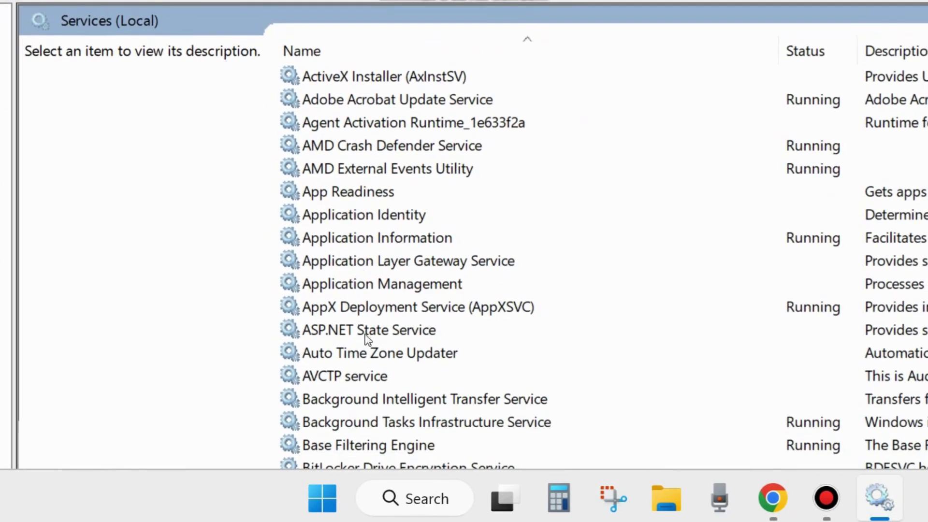
pyautogui.scroll(-2, 362, 375)
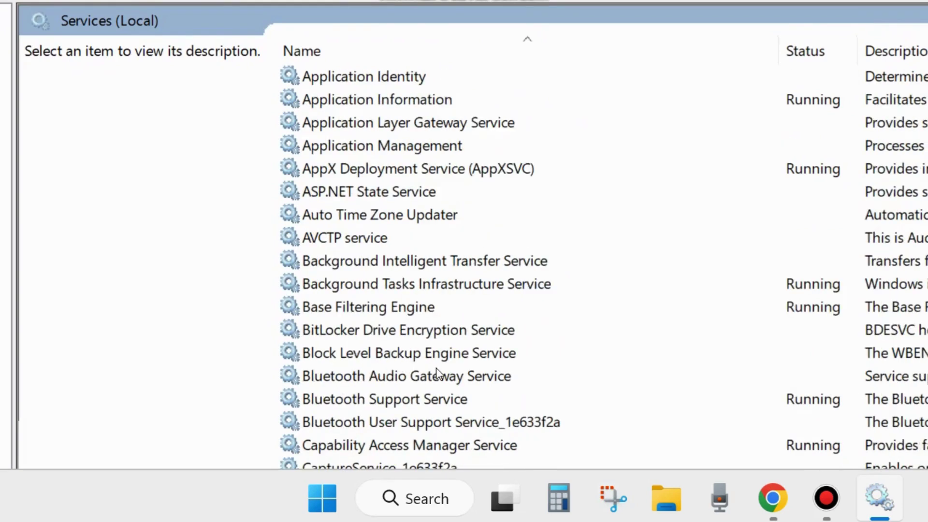
# Start the Background Intelligent Transfer Service.
pyautogui.click(408, 264)
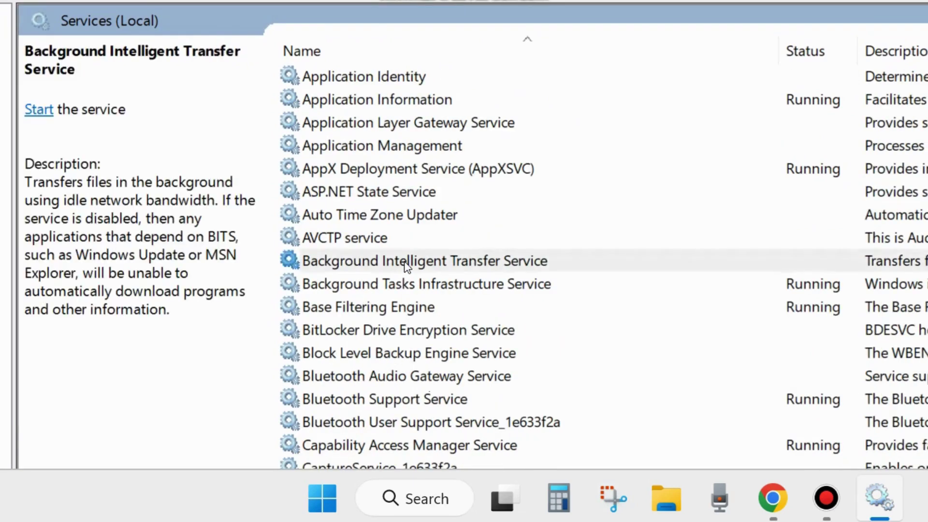
pyautogui.rightClick(453, 264)
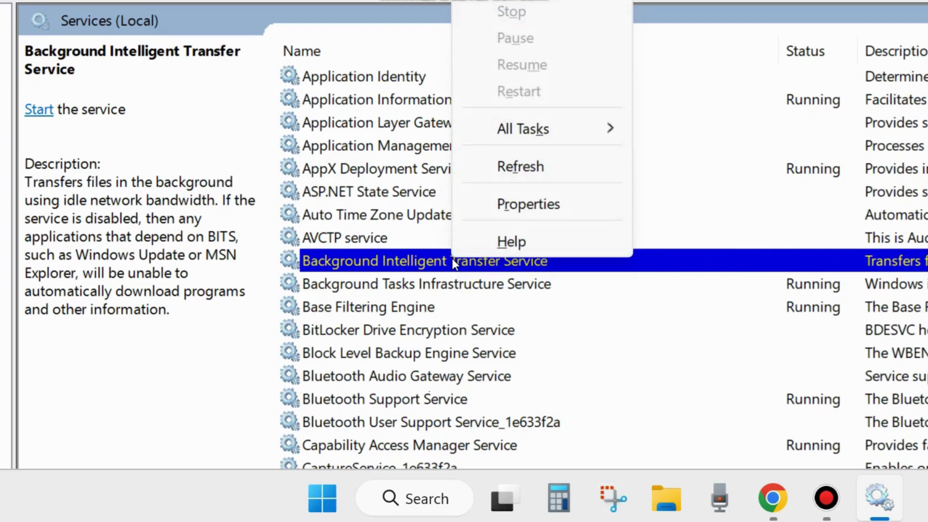
pyautogui.click(380, 292)
pyautogui.scroll(2, 352, 352)
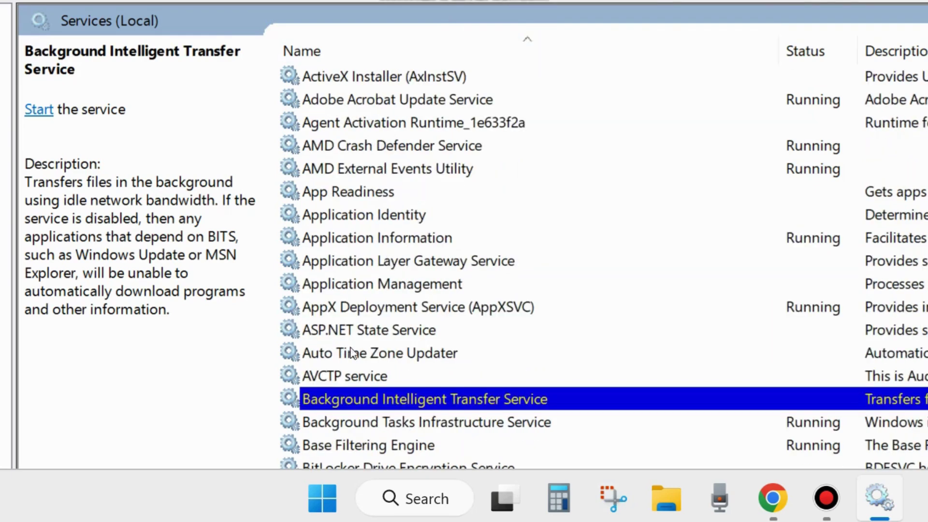
pyautogui.rightClick(348, 402)
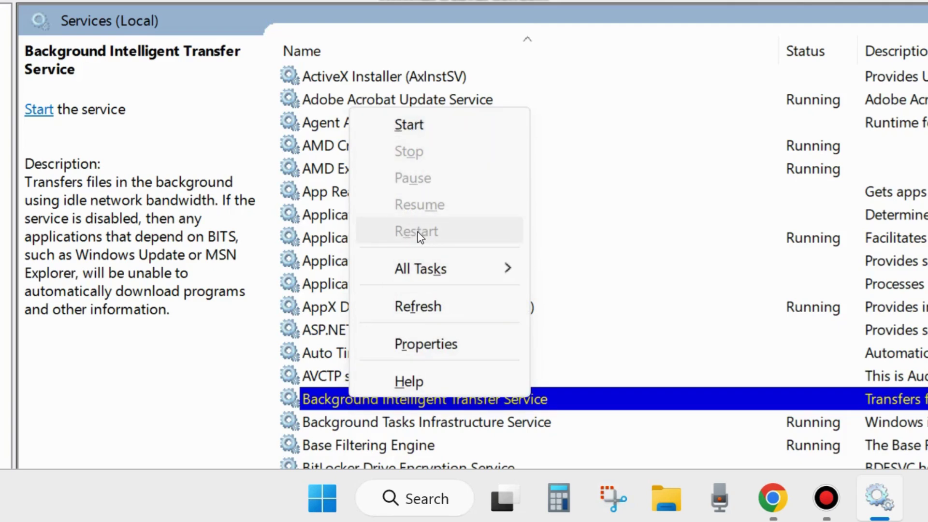
pyautogui.click(410, 126)
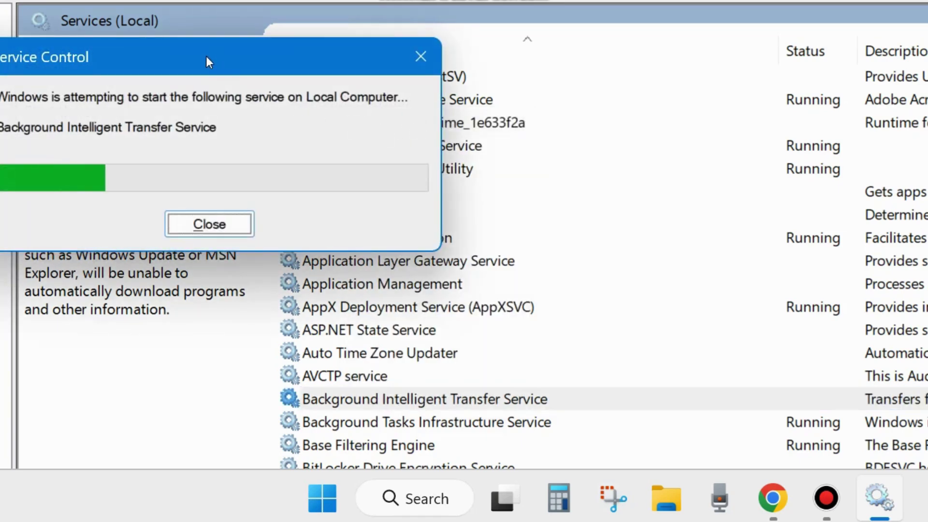
pyautogui.moveTo(206, 56); pyautogui.dragTo(364, 74)
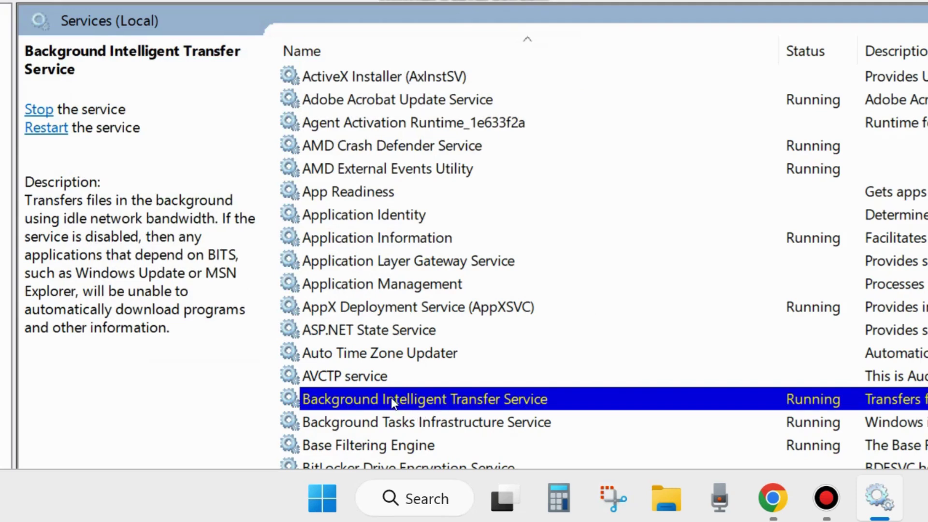
# Set the startup type of the Background Intelligent Transfer Service to Automatic and apply the change.
pyautogui.doubleClick(391, 400)
pyautogui.moveTo(233, 0); pyautogui.dragTo(460, 34)
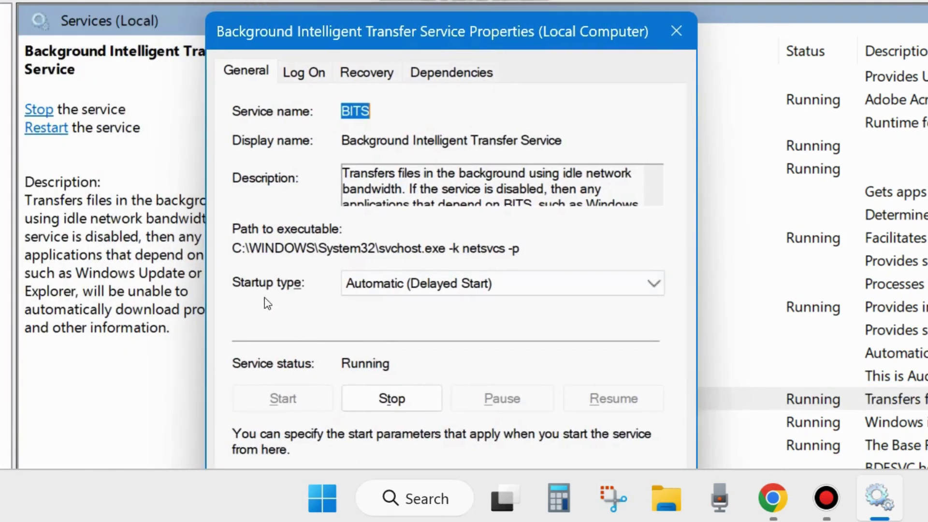
pyautogui.click(502, 284)
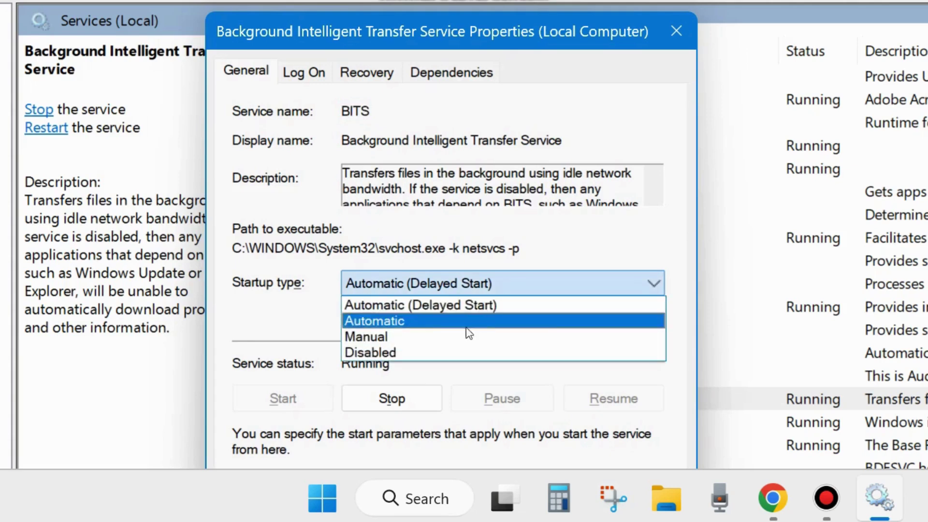
pyautogui.click(400, 323)
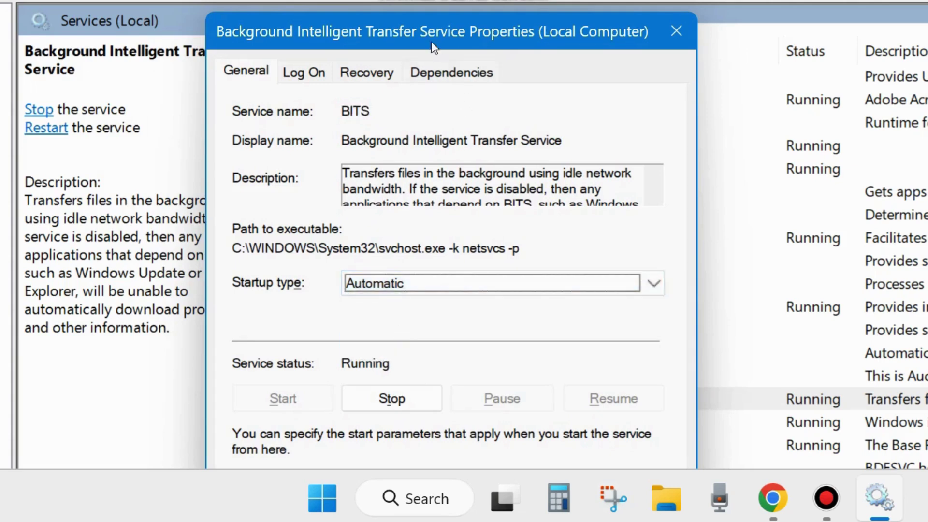
pyautogui.moveTo(432, 43); pyautogui.dragTo(436, 0)
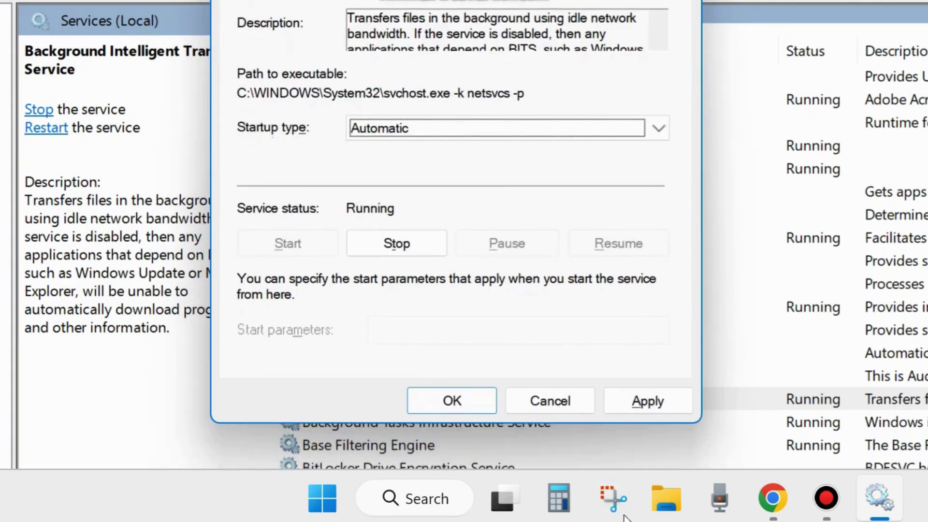
pyautogui.click(636, 400)
pyautogui.click(458, 400)
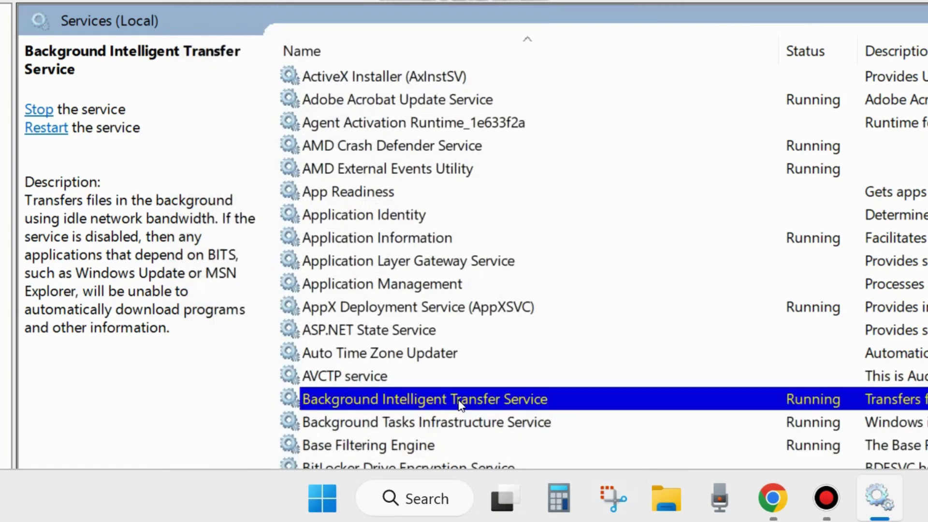
# Find Cryptographic Services in the services list and restart it.
pyautogui.scroll(-4, 495, 312)
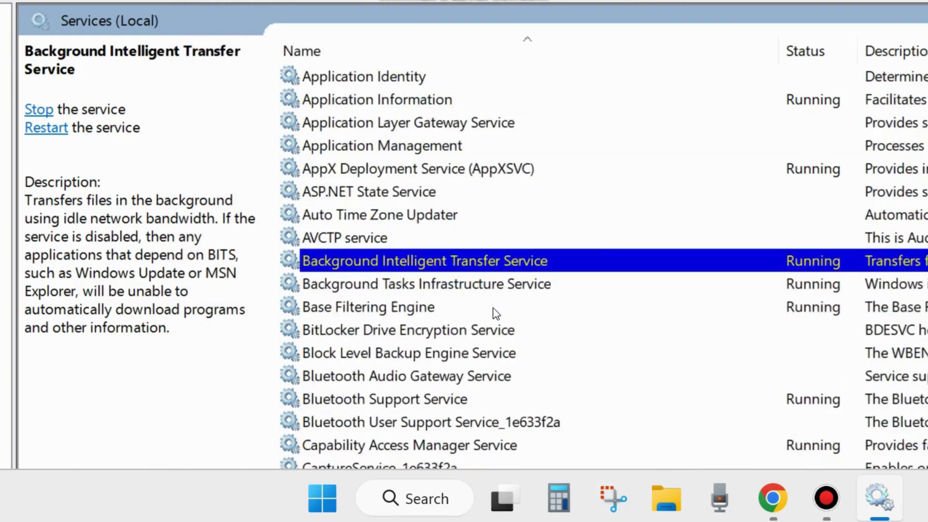
pyautogui.scroll(-8, 370, 359)
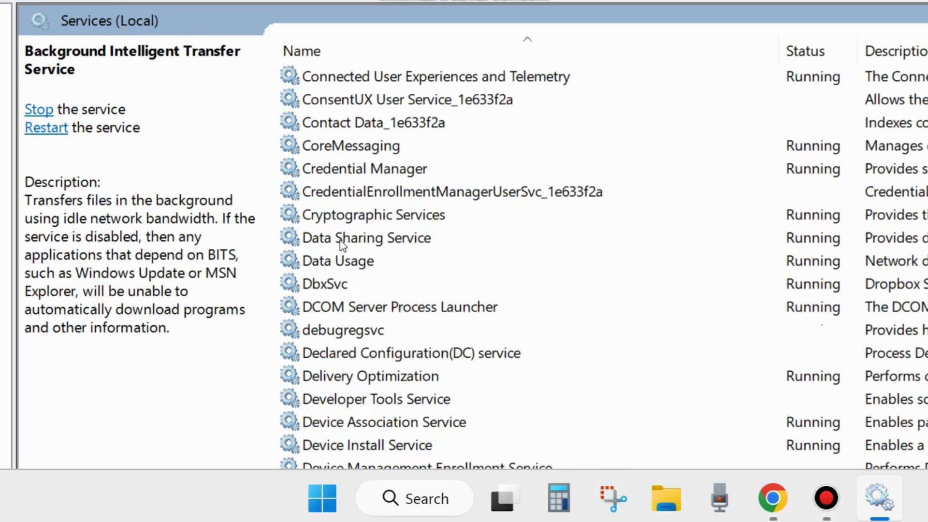
pyautogui.click(369, 216)
pyautogui.scroll(1, 395, 268)
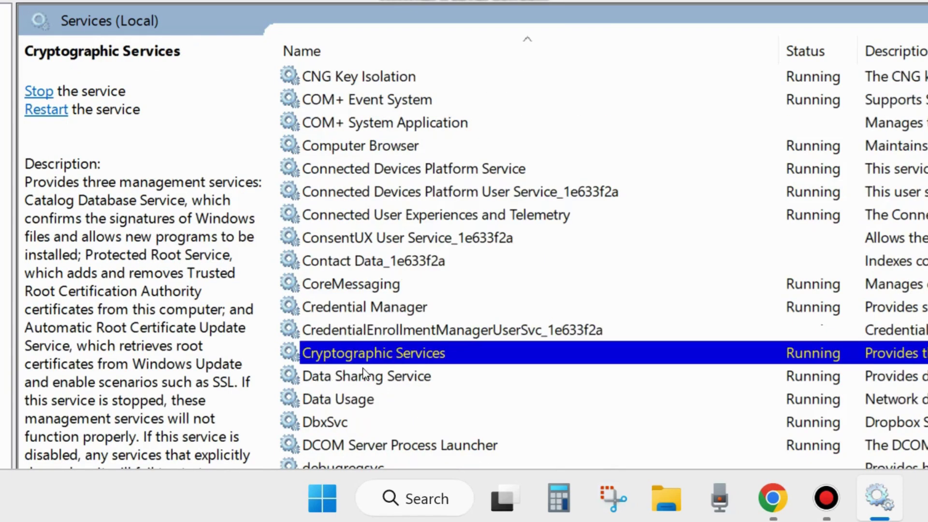
pyautogui.rightClick(393, 355)
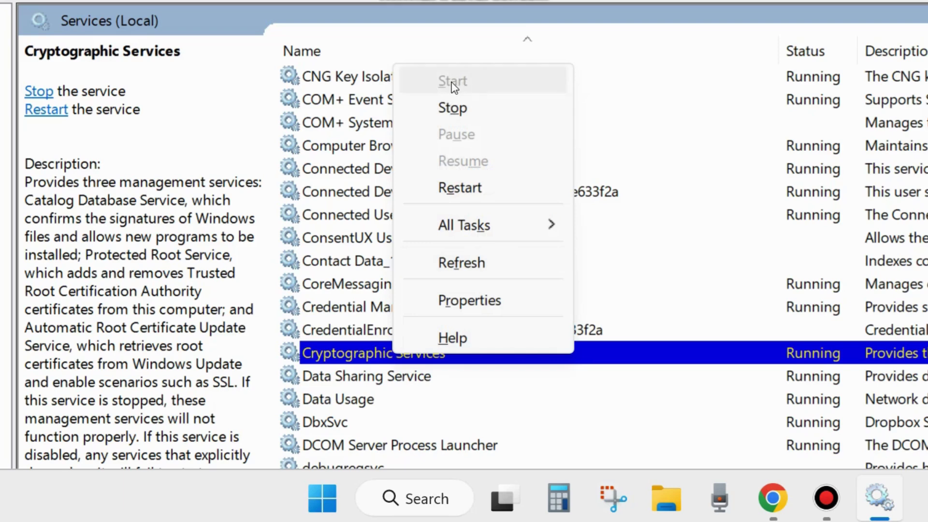
pyautogui.click(465, 190)
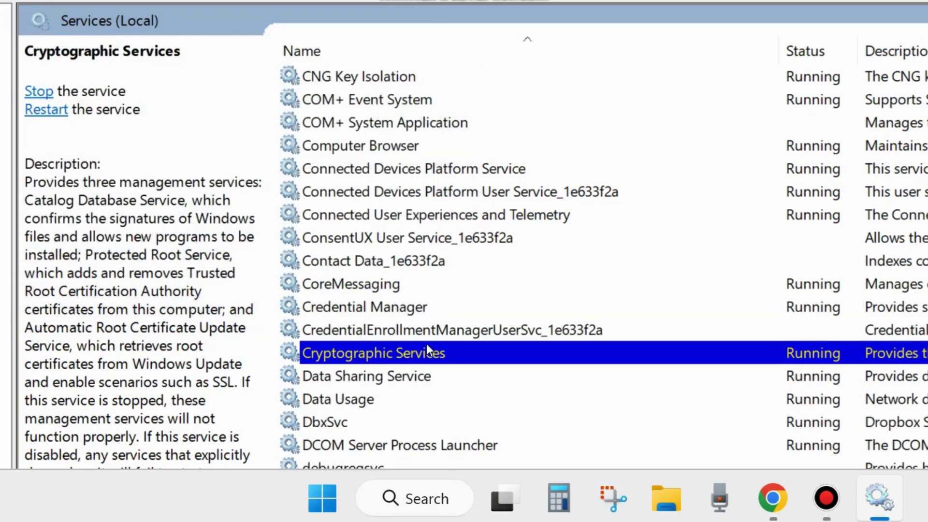
# Choose Automatic as the startup type of Cryptographic Services and confirm its properties.
pyautogui.doubleClick(408, 358)
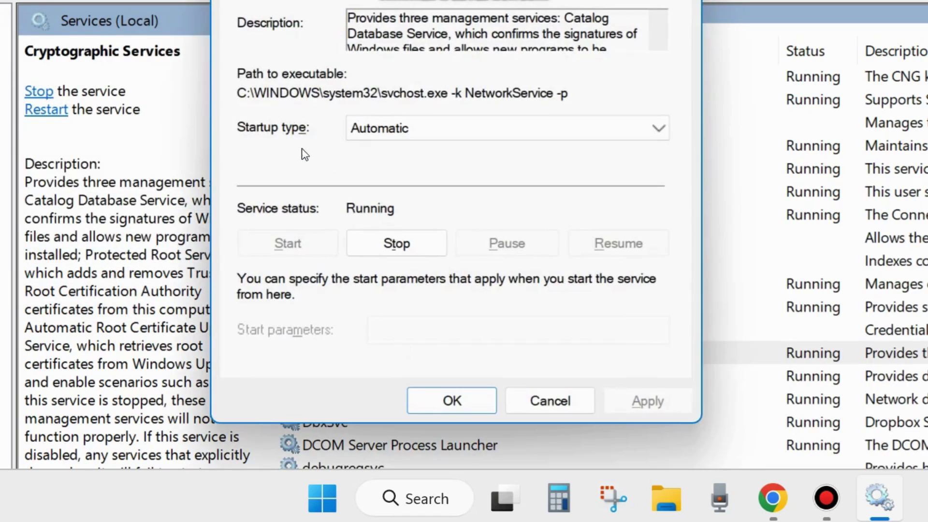
pyautogui.click(392, 129)
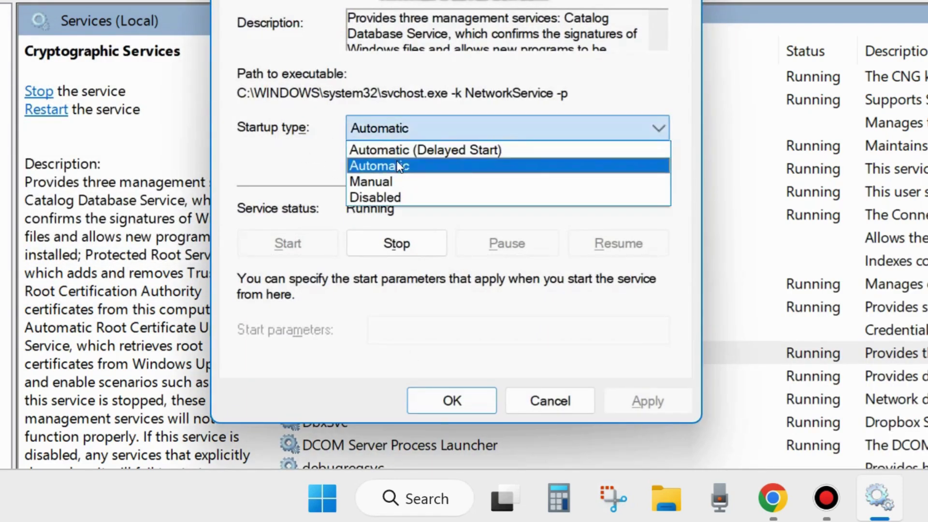
pyautogui.click(394, 164)
pyautogui.click(647, 401)
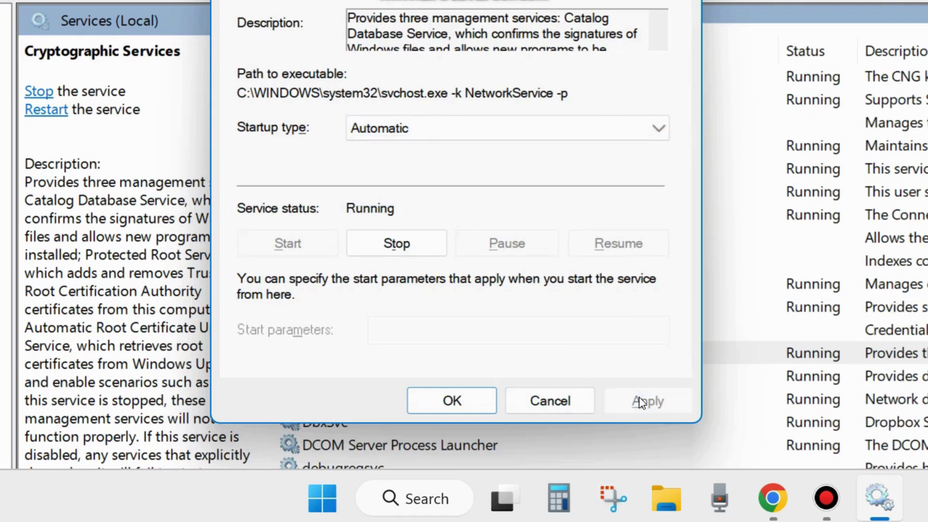
pyautogui.click(456, 399)
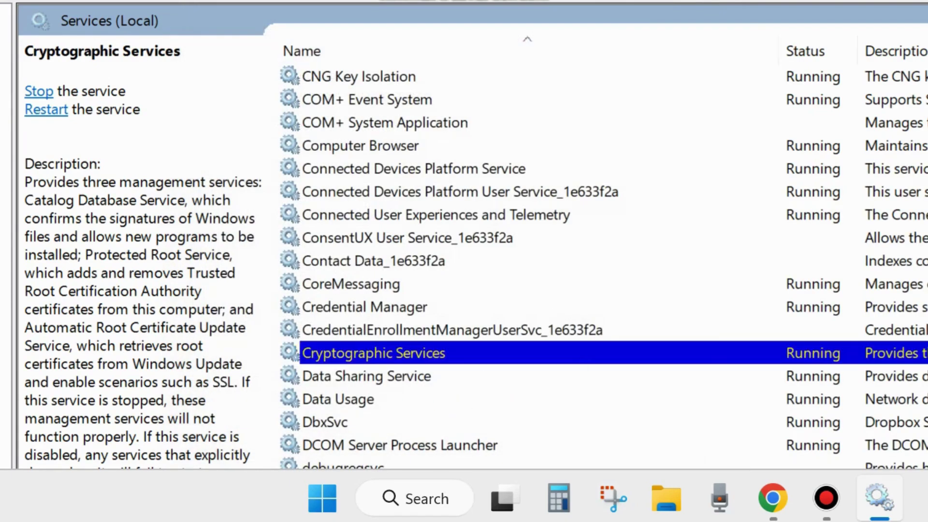
# Start the Windows Installer service and check the startup type and status in its properties.
pyautogui.scroll(-7, 462, 253)
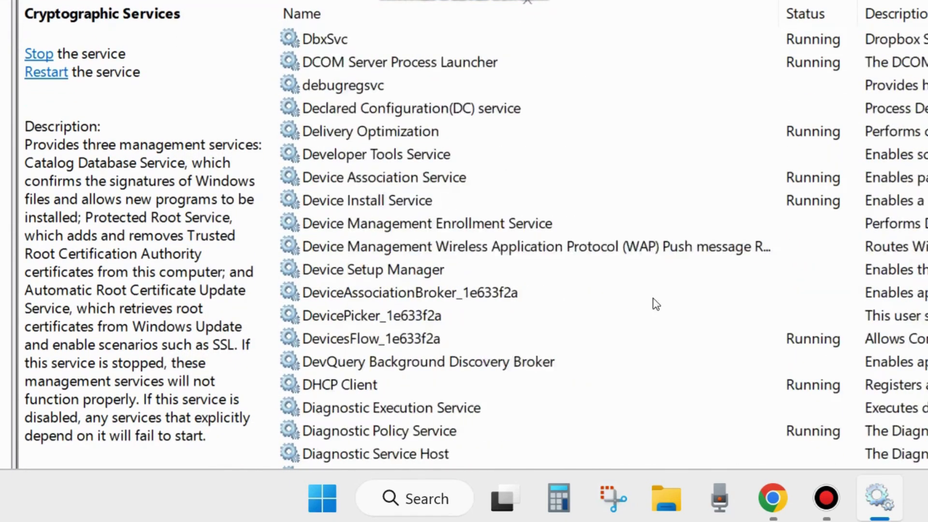
pyautogui.scroll(-20, 602, 247)
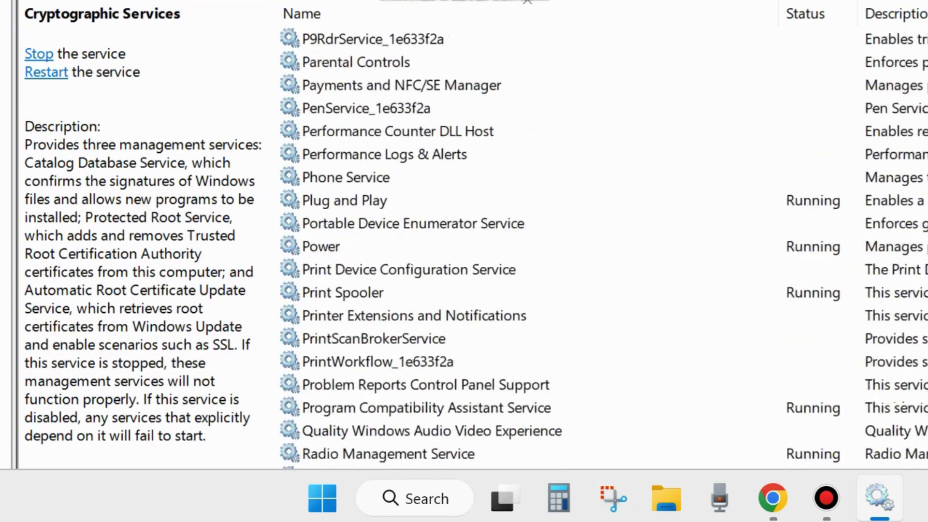
pyautogui.scroll(-8, 603, 246)
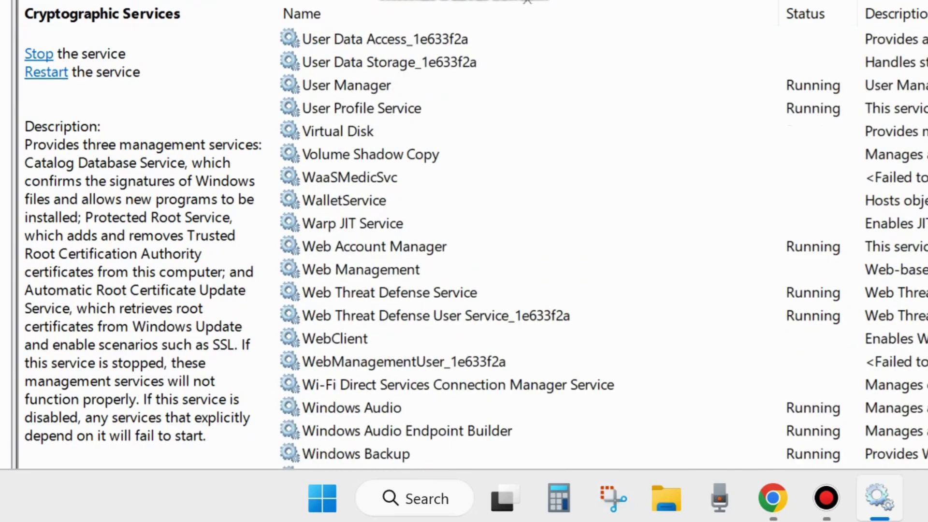
pyautogui.scroll(-3, 448, 414)
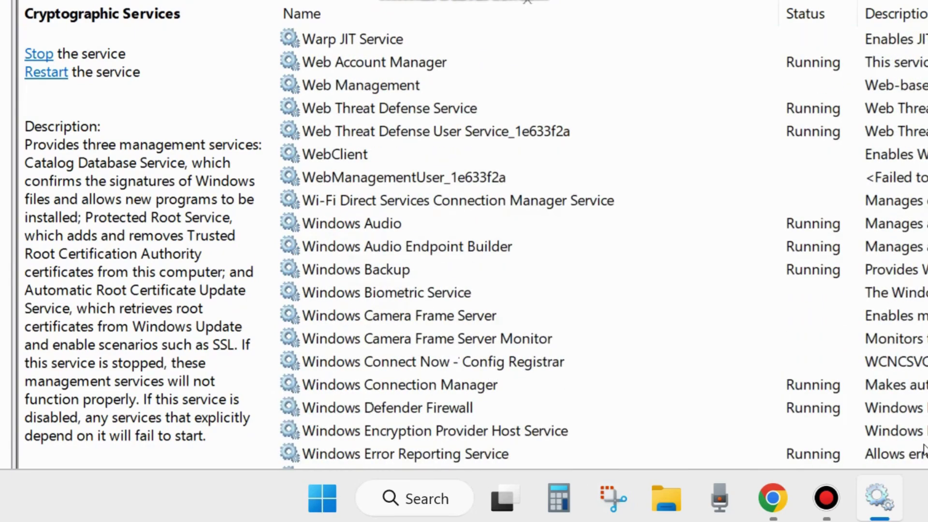
pyautogui.scroll(-4, 449, 415)
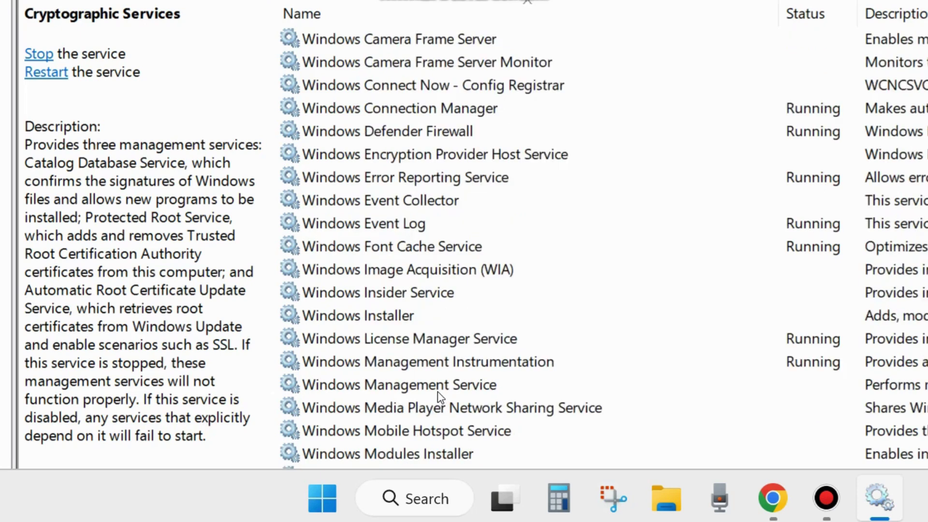
pyautogui.scroll(1, 440, 396)
pyautogui.click(375, 386)
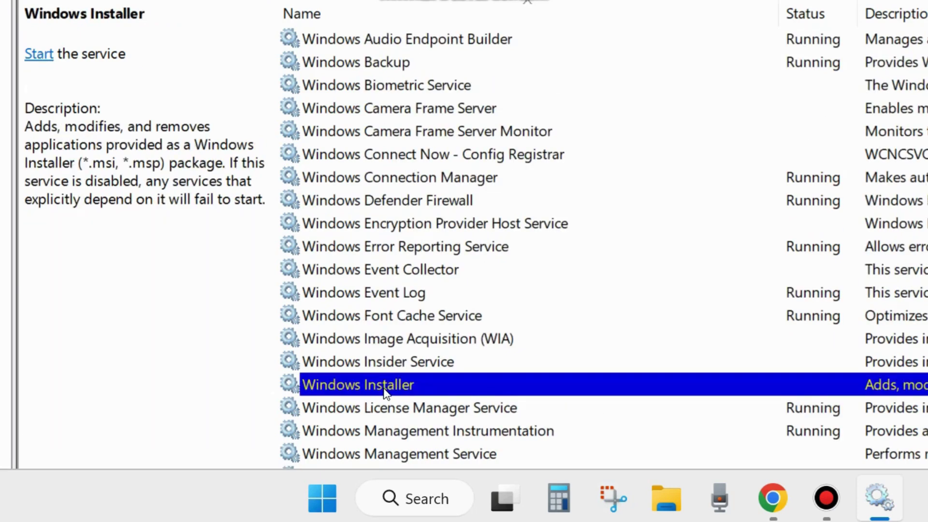
pyautogui.rightClick(390, 387)
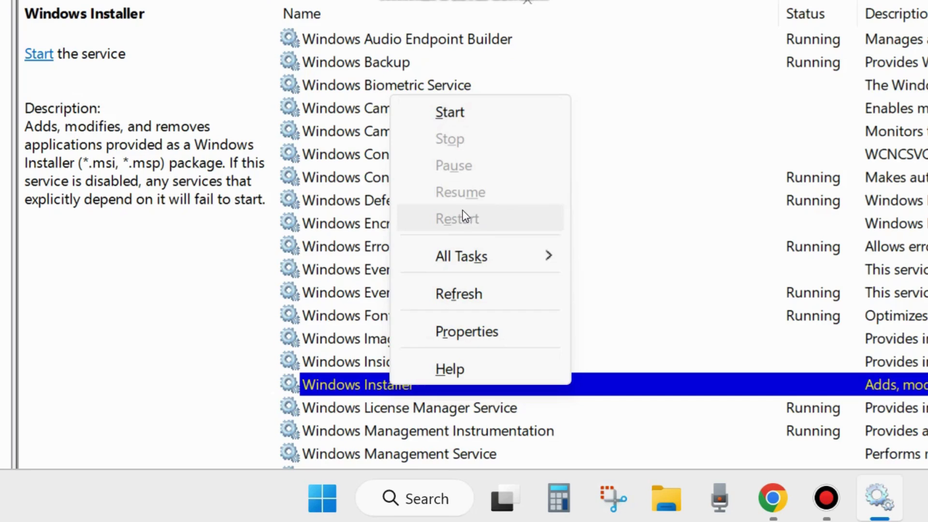
pyautogui.click(447, 113)
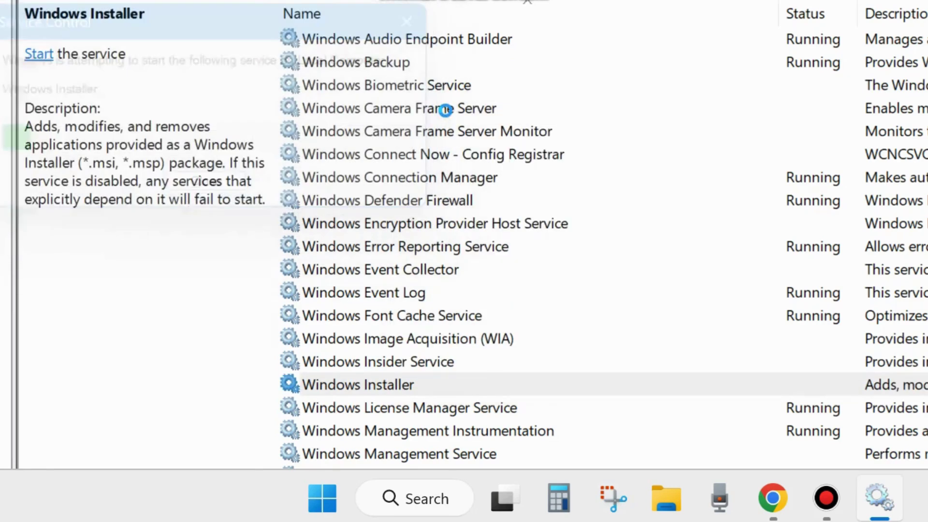
pyautogui.doubleClick(384, 383)
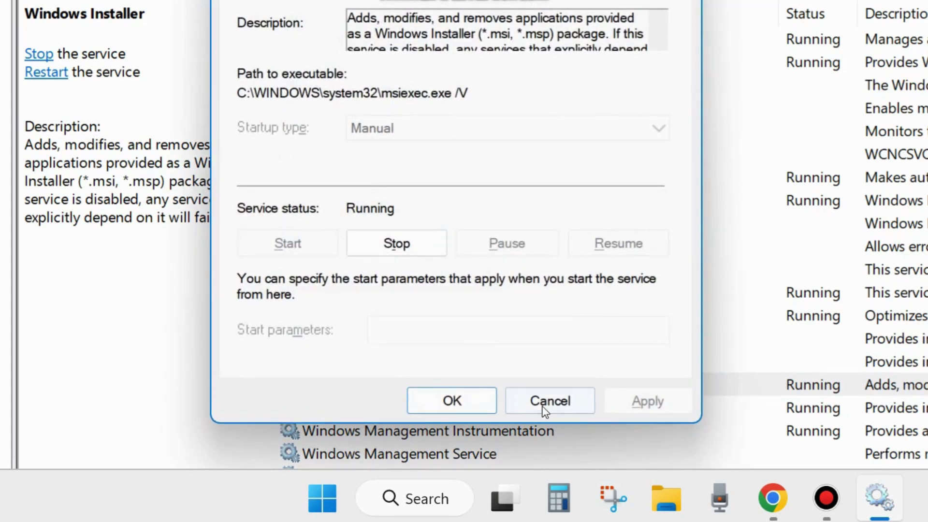
pyautogui.click(451, 399)
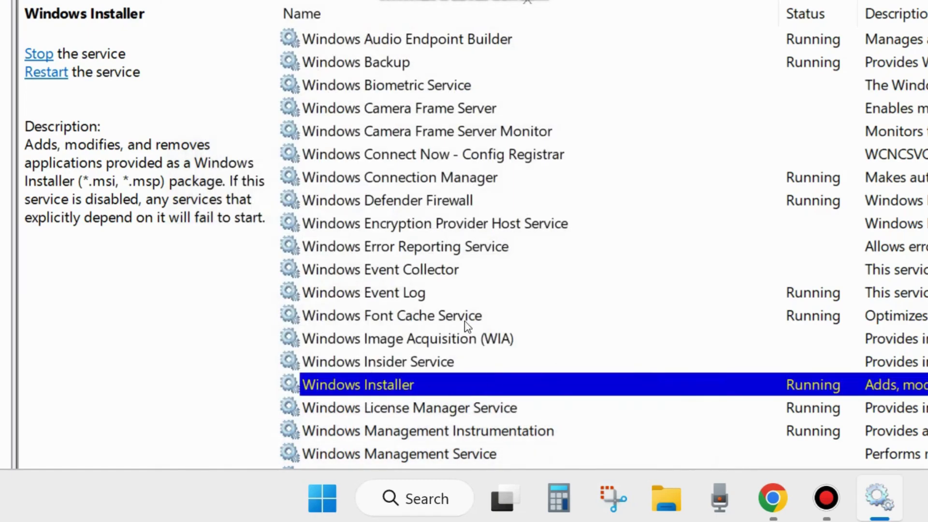
# Find the Windows Update service in the services list and restart it.
pyautogui.scroll(-5, 466, 328)
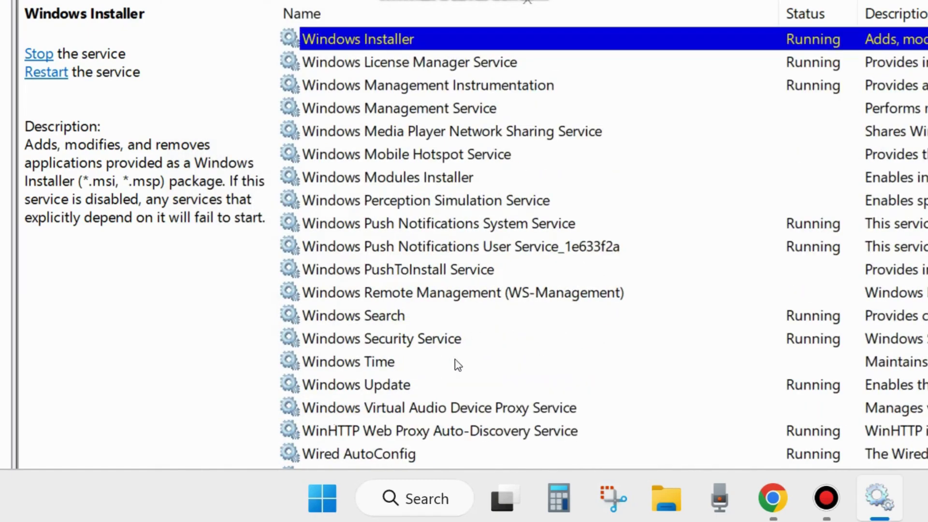
pyautogui.click(375, 388)
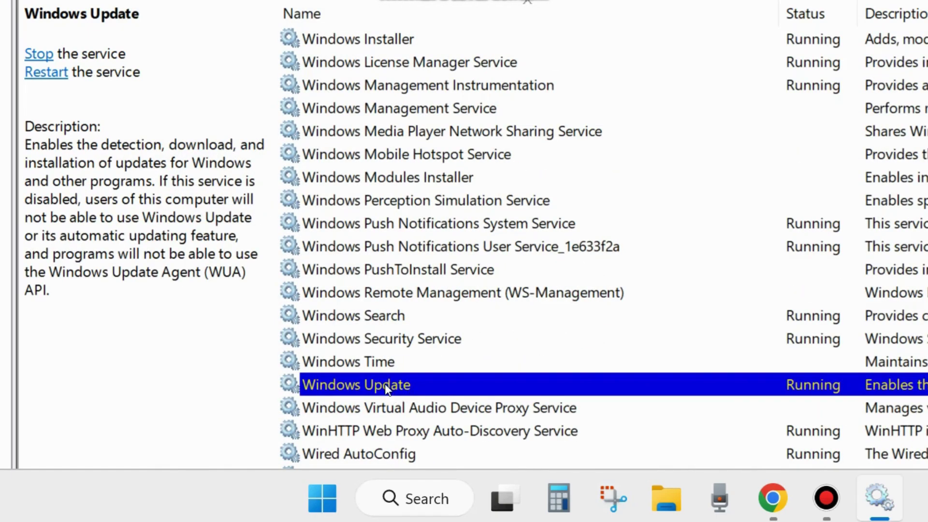
pyautogui.rightClick(385, 386)
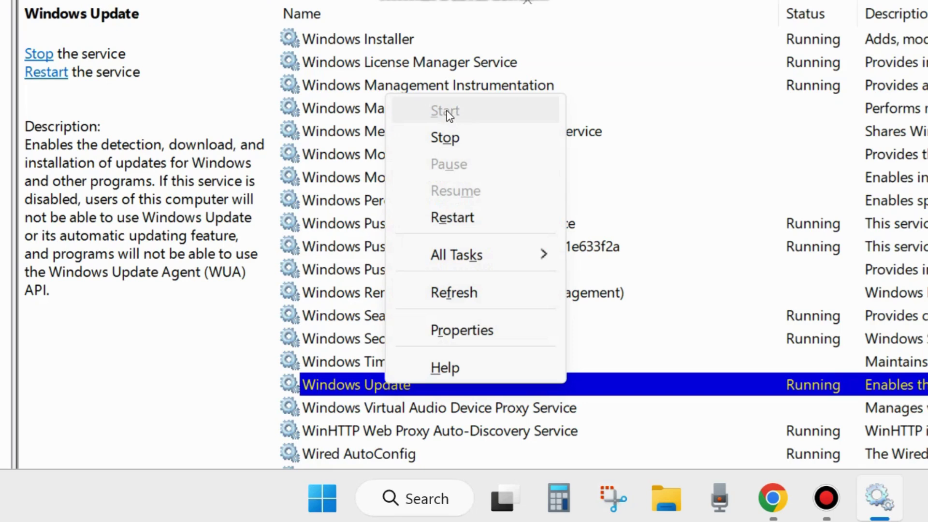
pyautogui.click(455, 218)
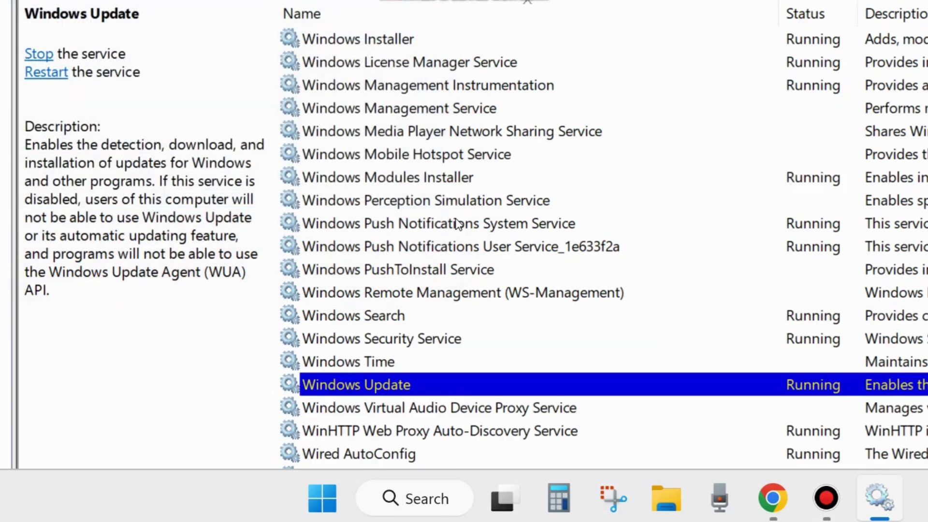
# Set the startup type of the Windows Update service to Automatic, apply it and confirm the properties.
pyautogui.doubleClick(401, 381)
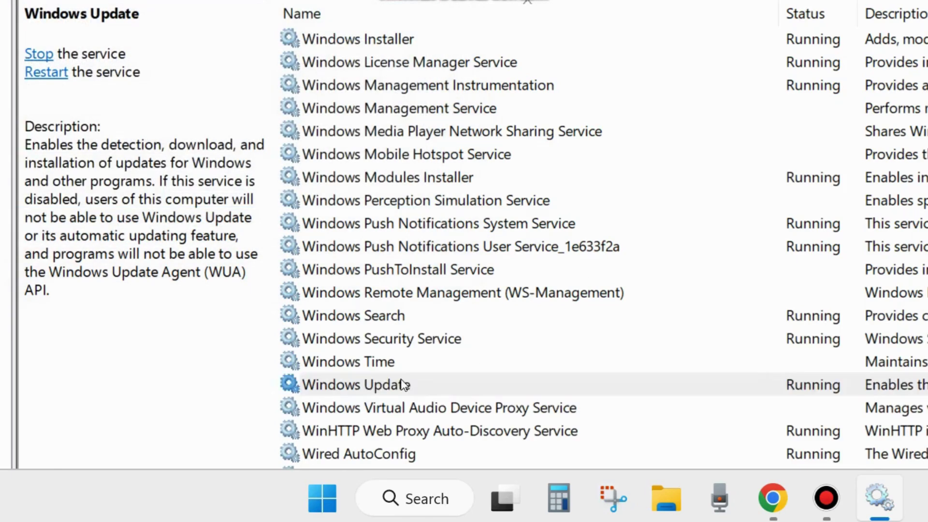
pyautogui.click(402, 128)
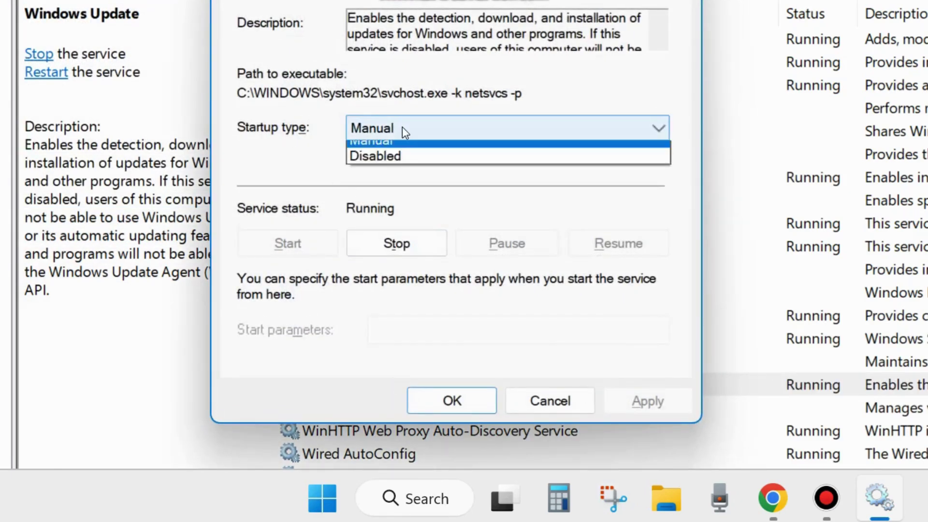
pyautogui.click(407, 167)
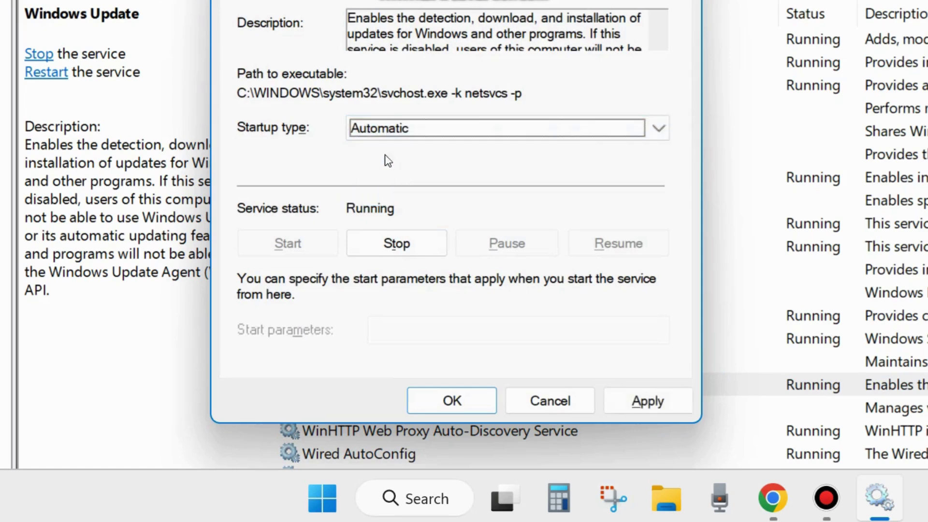
pyautogui.click(656, 400)
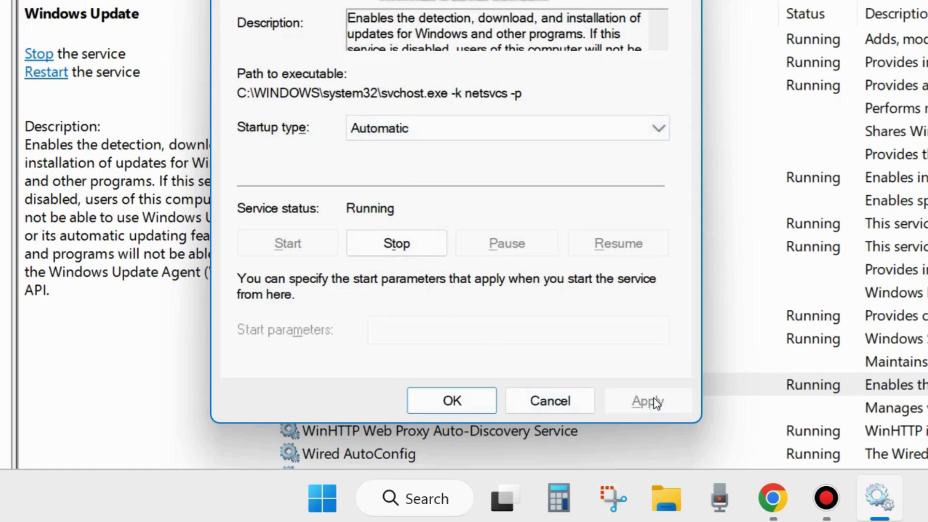
pyautogui.click(452, 401)
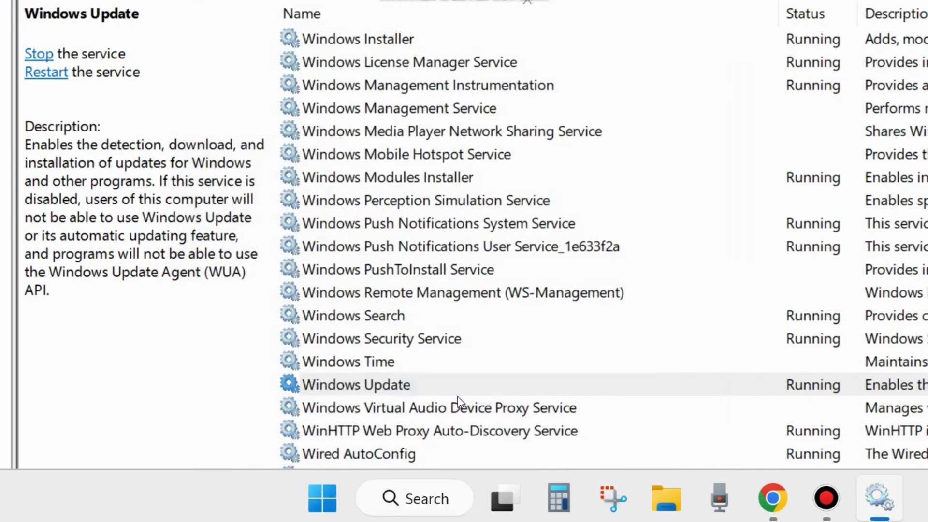
# Close the Services window and return to the desktop.
pyautogui.scroll(12, 485, 277)
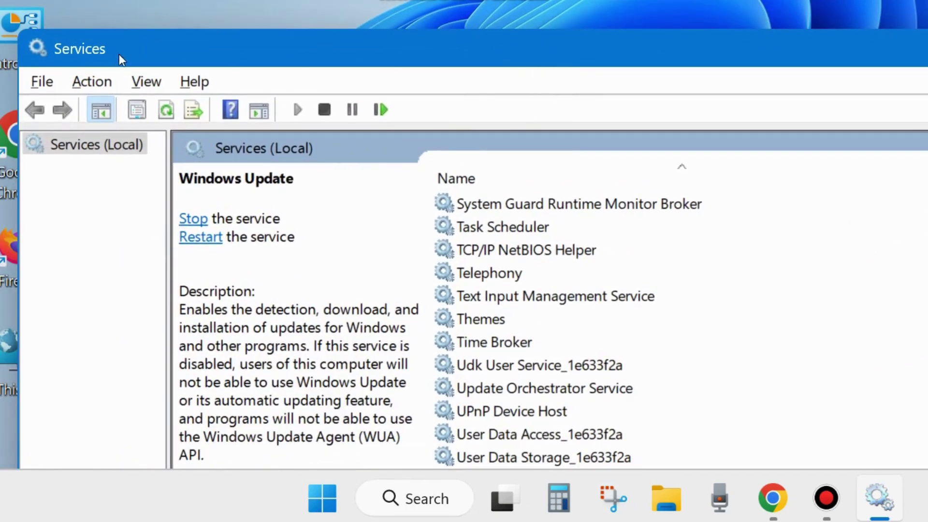
pyautogui.moveTo(650, 55); pyautogui.dragTo(520, 28)
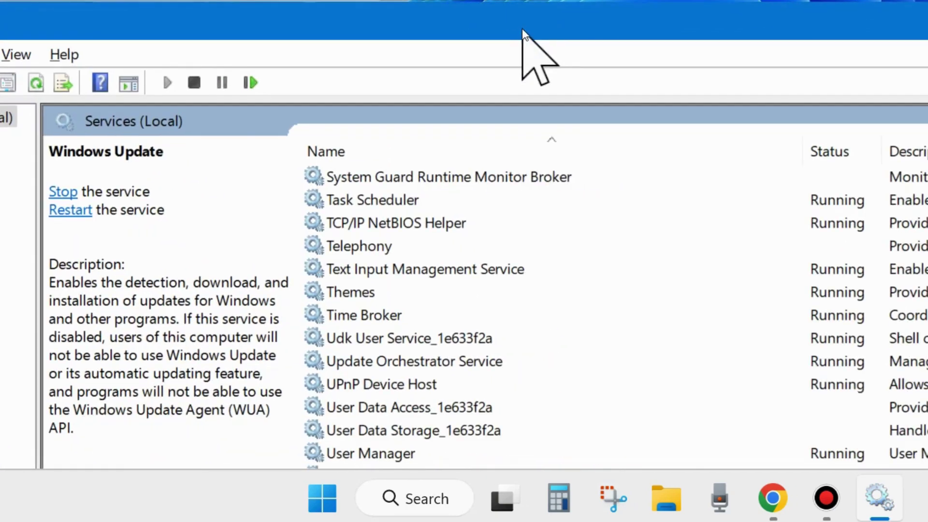
pyautogui.click(875, 7)
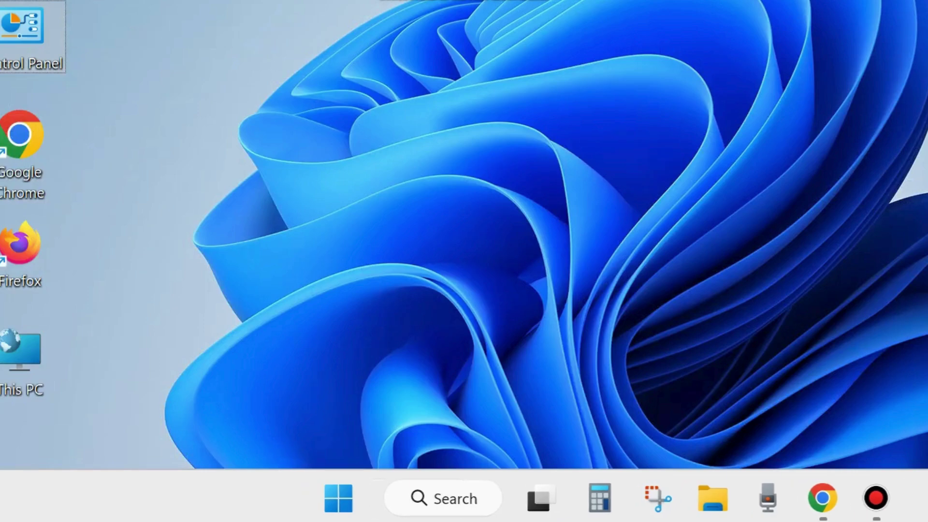
# Search Windows for cmd, run Command Prompt as administrator and allow it to make changes.
pyautogui.press('super+r')
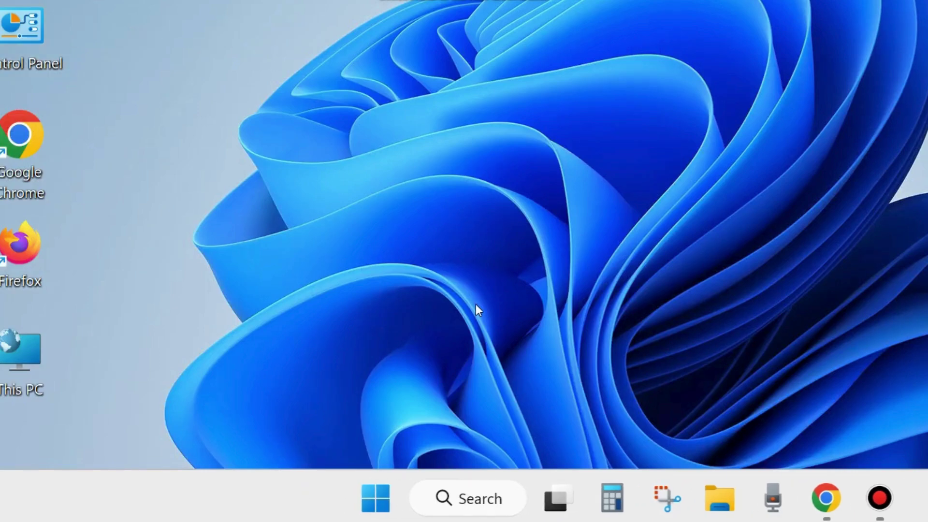
pyautogui.click(472, 500)
pyautogui.write('cmd')
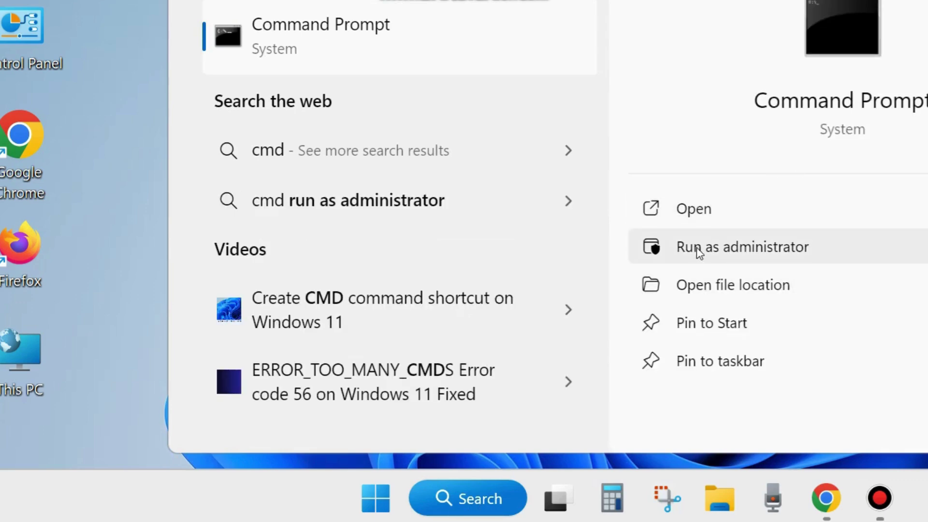
pyautogui.click(746, 249)
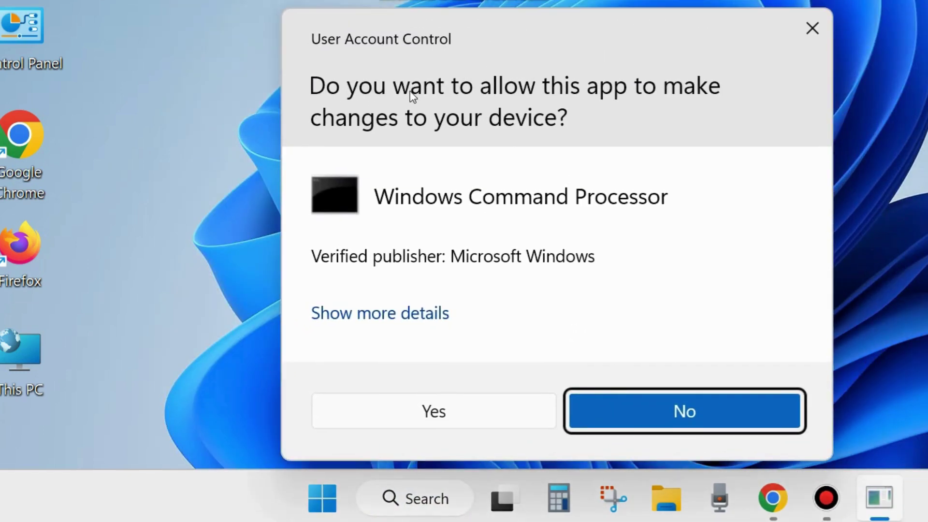
pyautogui.click(438, 411)
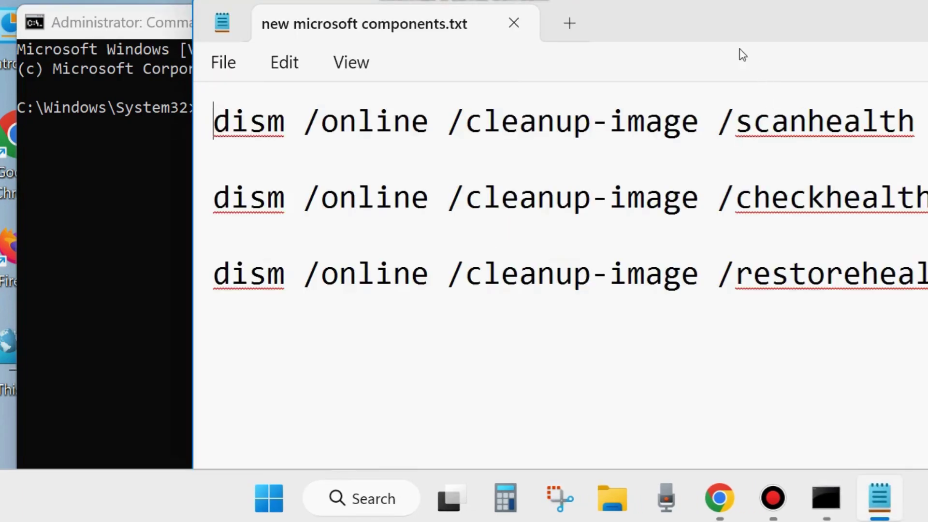
# Review the DISM scanhealth, checkhealth and restorehealth commands in new microsoft components.txt, and minimize the notes.
pyautogui.moveTo(735, 29); pyautogui.dragTo(638, 201)
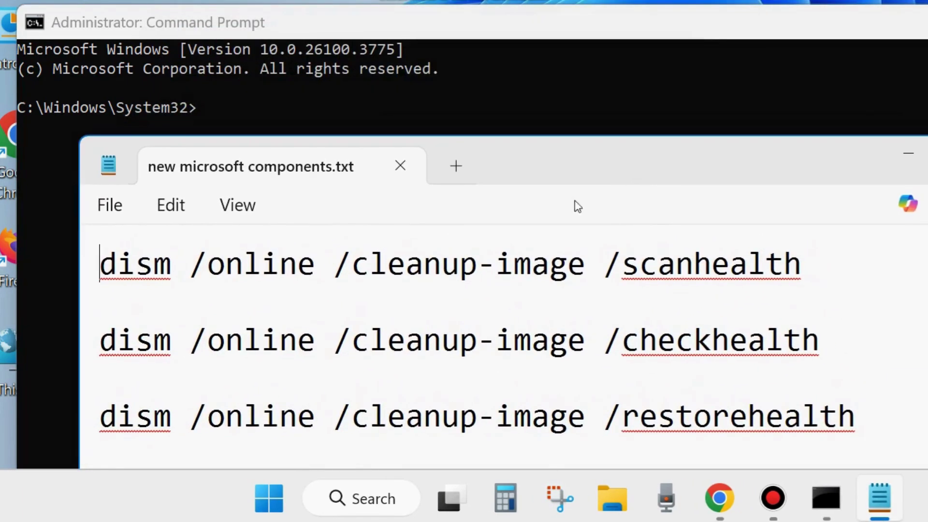
pyautogui.tripleClick(95, 275)
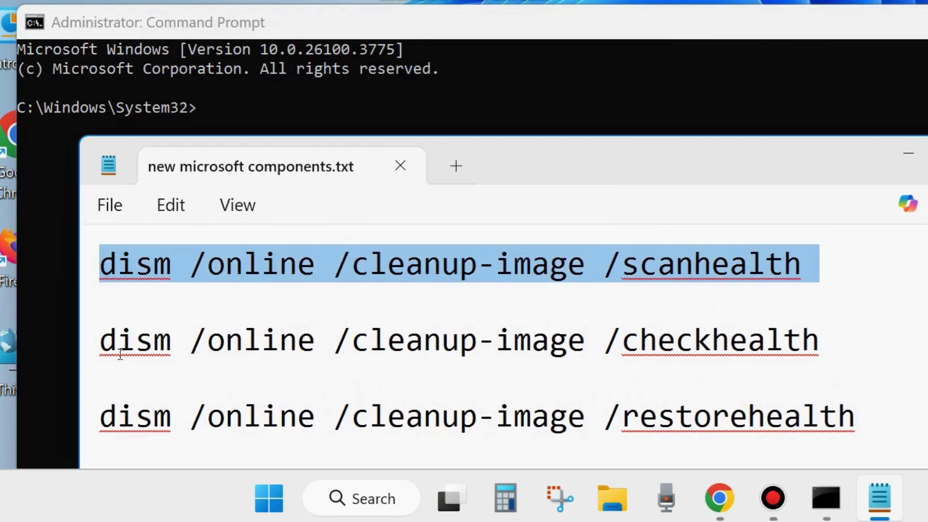
pyautogui.tripleClick(90, 360)
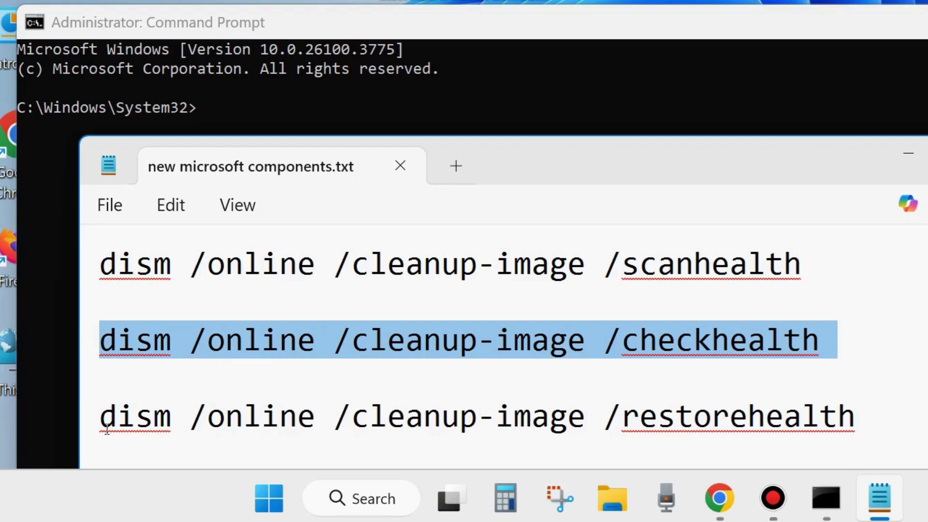
pyautogui.tripleClick(89, 430)
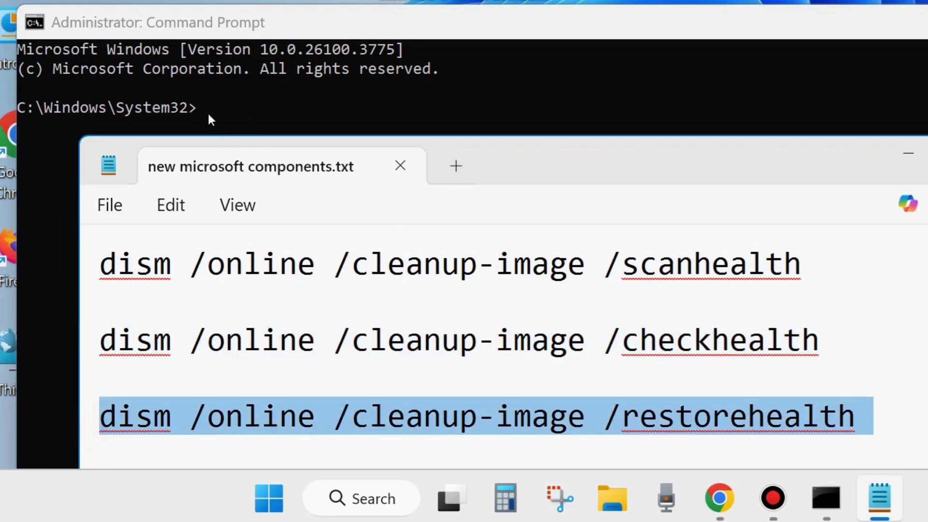
pyautogui.click(908, 153)
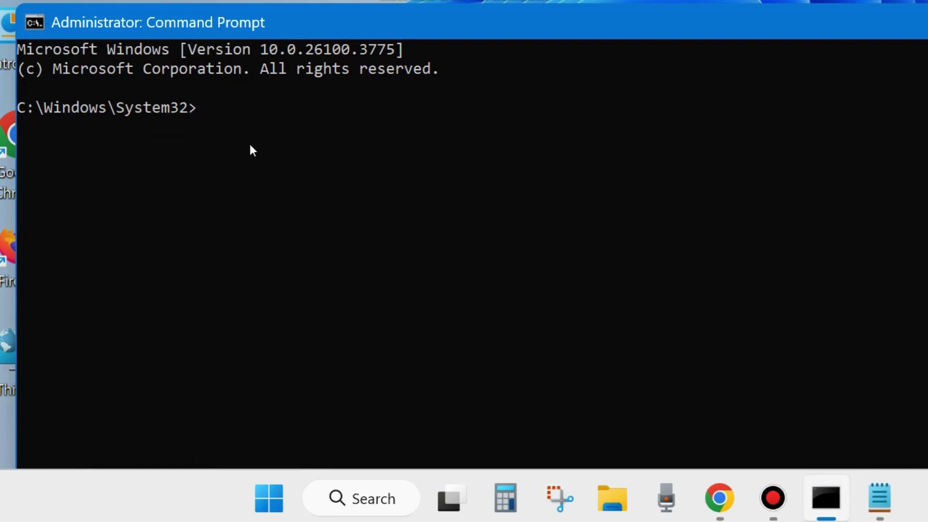
# Enter the command sfc /scannow in the administrator Command Prompt and close its window.
pyautogui.write('sfc /scann')
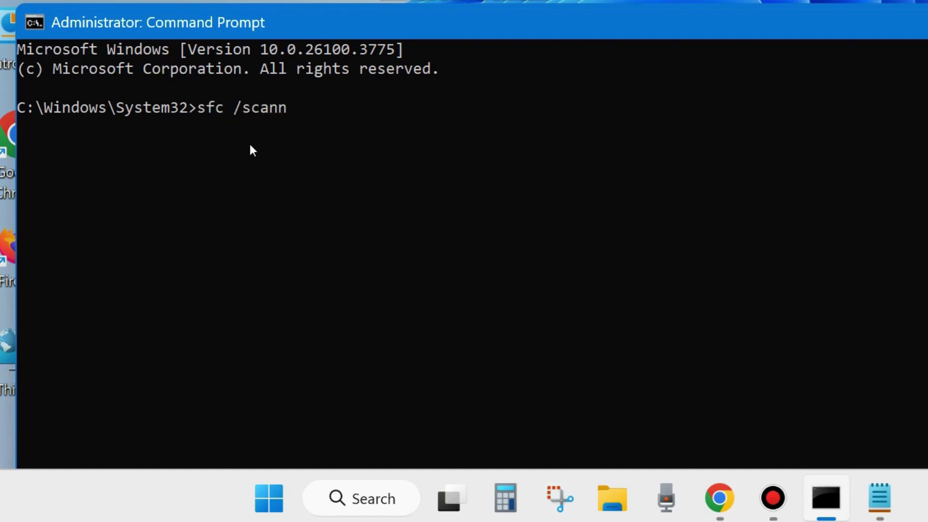
pyautogui.write('ow')
pyautogui.click(927, 22)
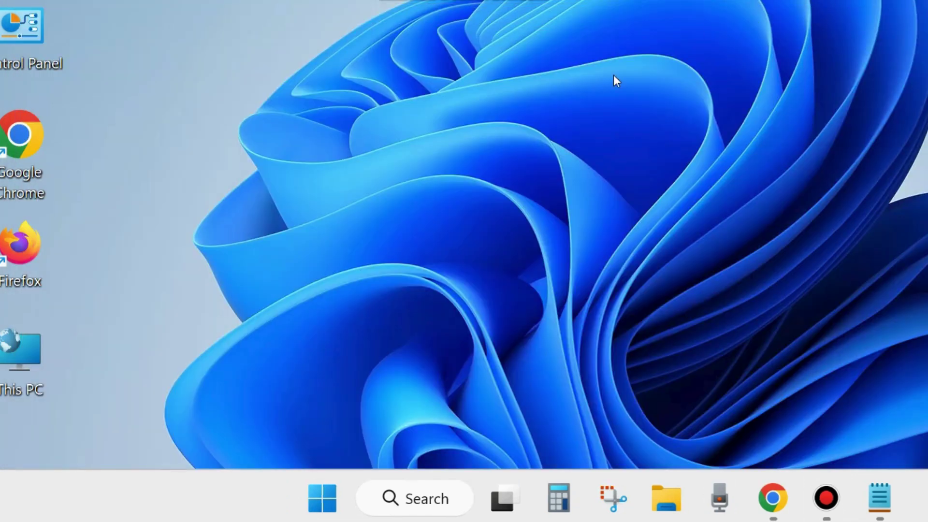
# Look at the shut-down and sign-out options, including Restart, and dismiss them without choosing one.
pyautogui.rightClick(322, 504)
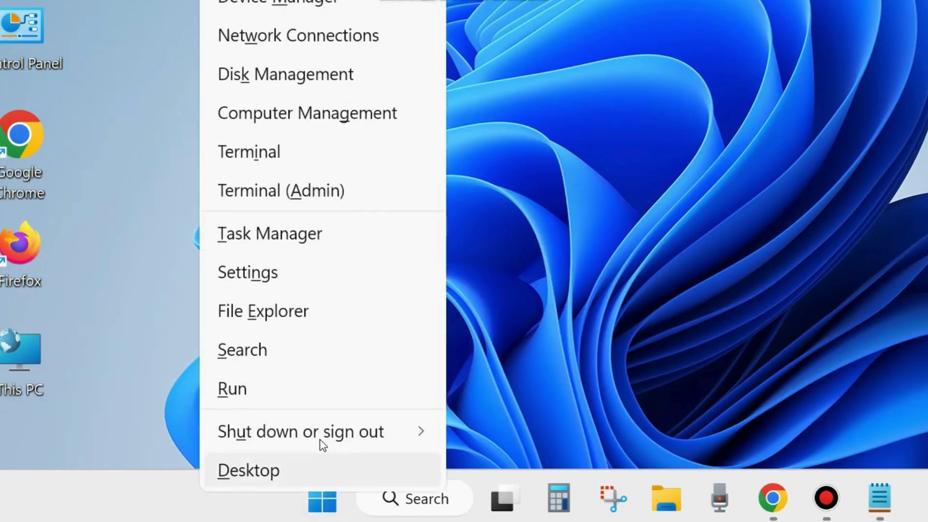
pyautogui.moveTo(321, 442)
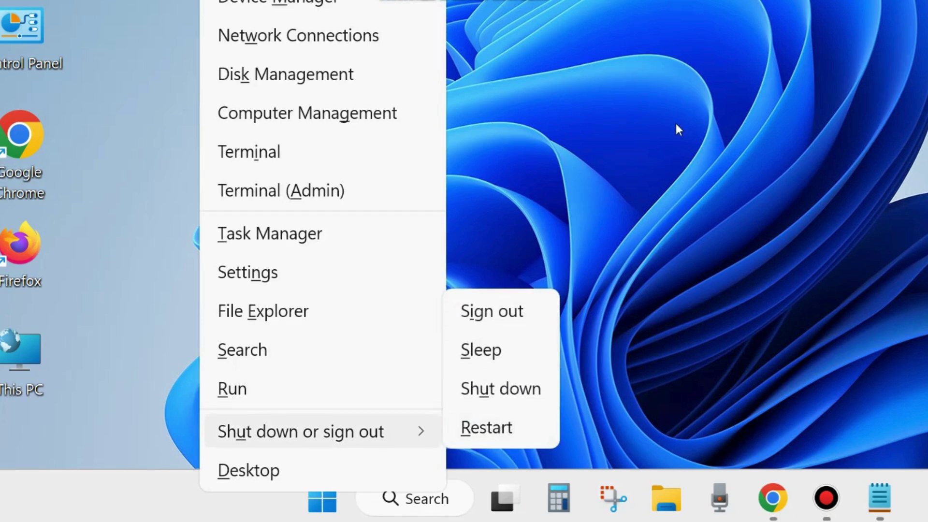
pyautogui.click(659, 236)
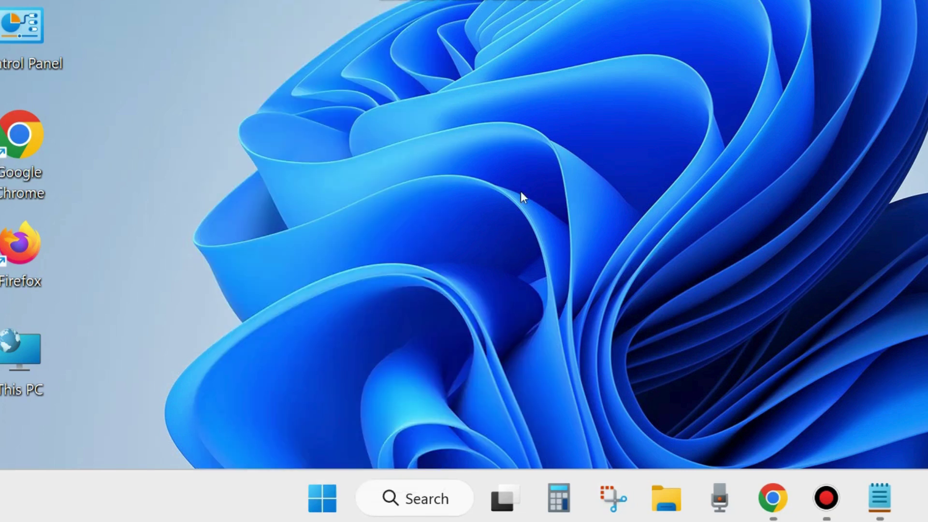
# Open a new elevated Command Prompt by searching for cmd and approving the User Account Control request.
pyautogui.click(410, 501)
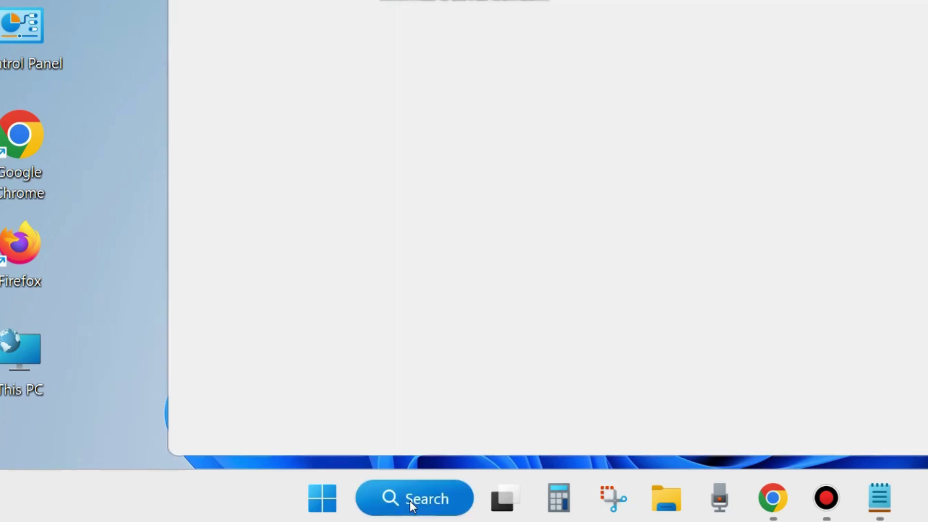
pyautogui.write('cmd')
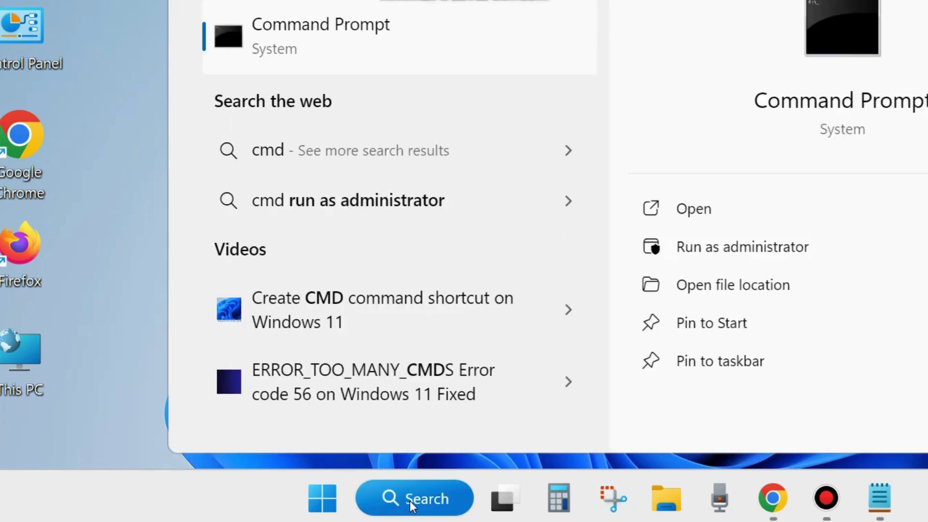
pyautogui.click(727, 248)
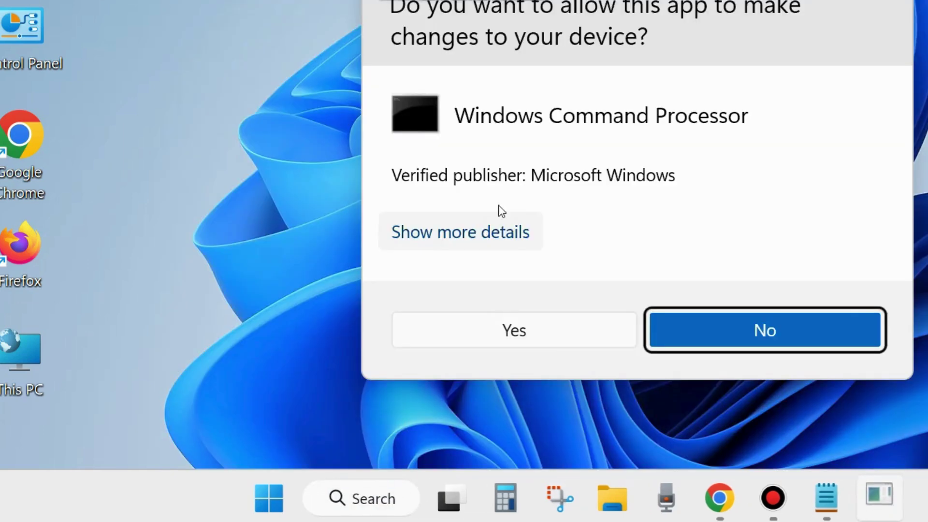
pyautogui.click(508, 333)
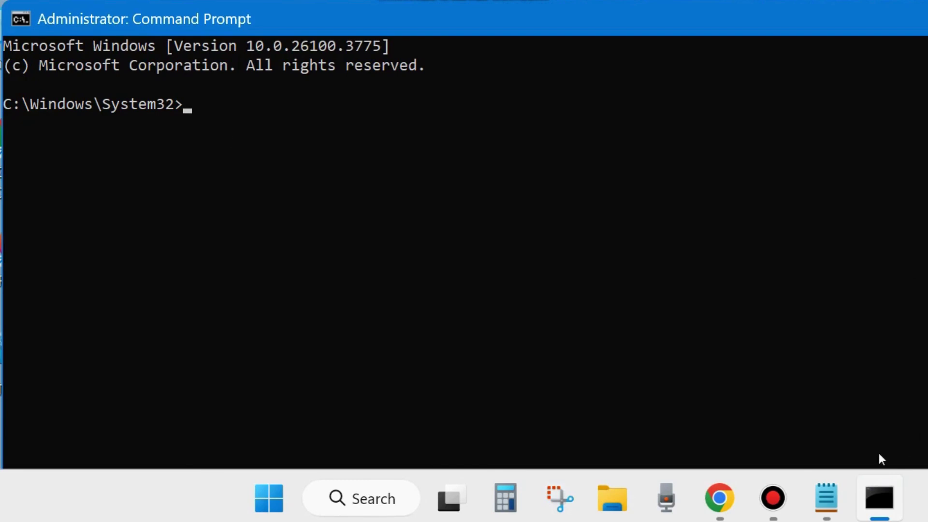
# Switch to Notepad and go through the net stop commands for wuauserv, cryptSvc, bits and msiserver in new microsoft components.txt.
pyautogui.click(825, 498)
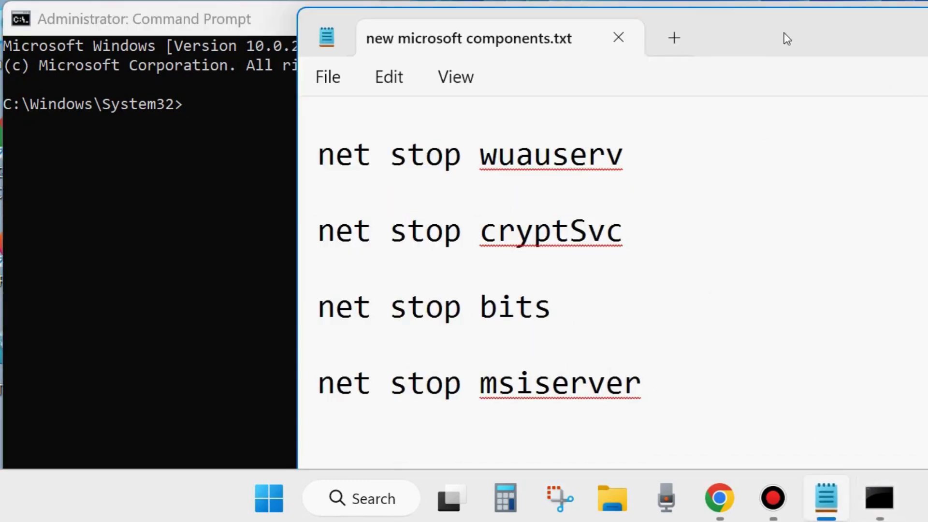
pyautogui.moveTo(753, 37); pyautogui.dragTo(870, 25)
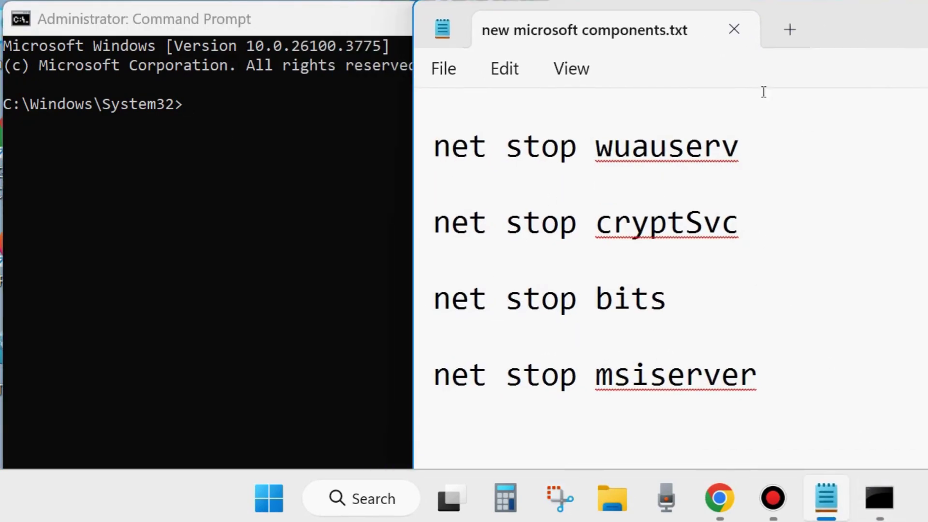
pyautogui.click(424, 166)
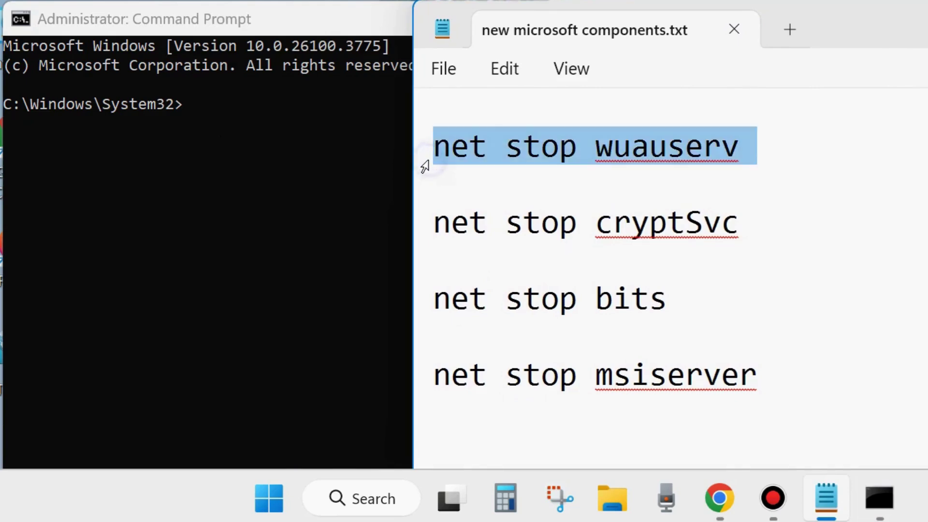
pyautogui.click(424, 247)
pyautogui.click(426, 239)
pyautogui.click(425, 305)
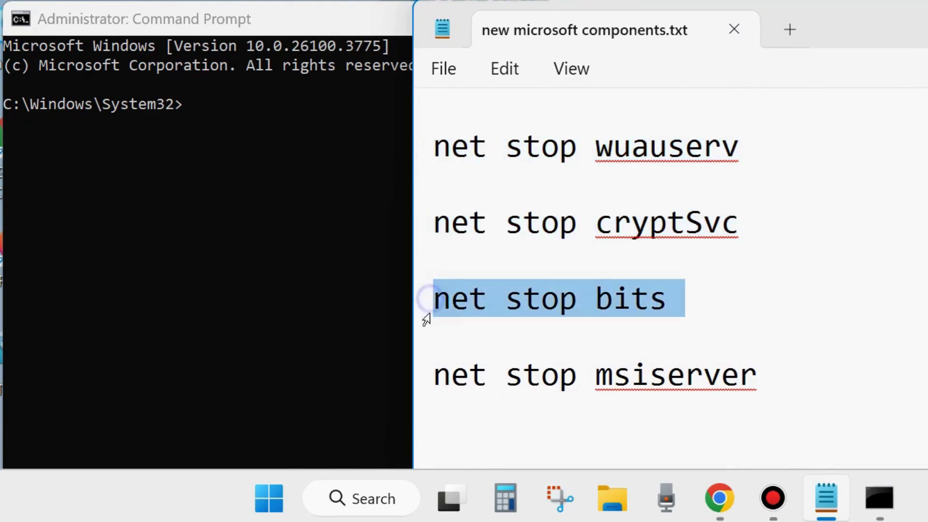
pyautogui.click(424, 379)
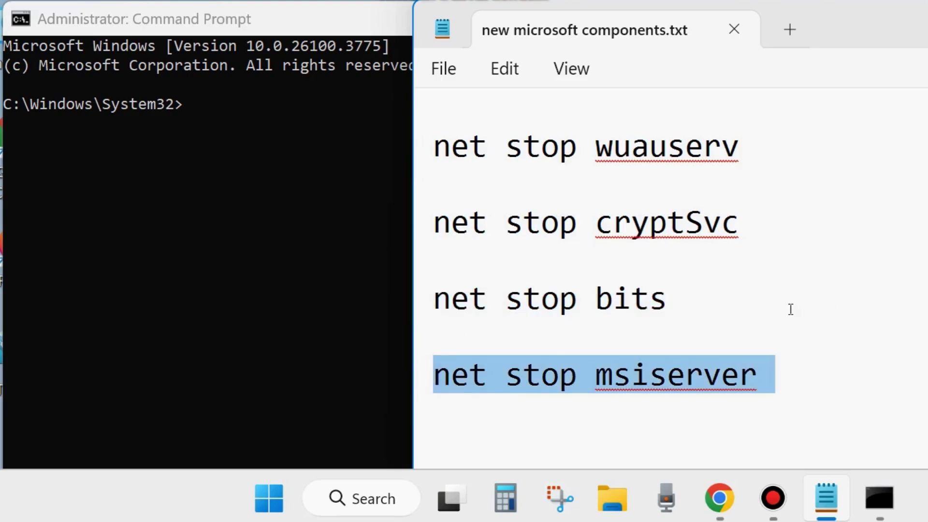
# Read through the Del, rmdir, regsvr32.exe and netsh winsock reset commands in the Notepad file.
pyautogui.scroll(-4, 791, 309)
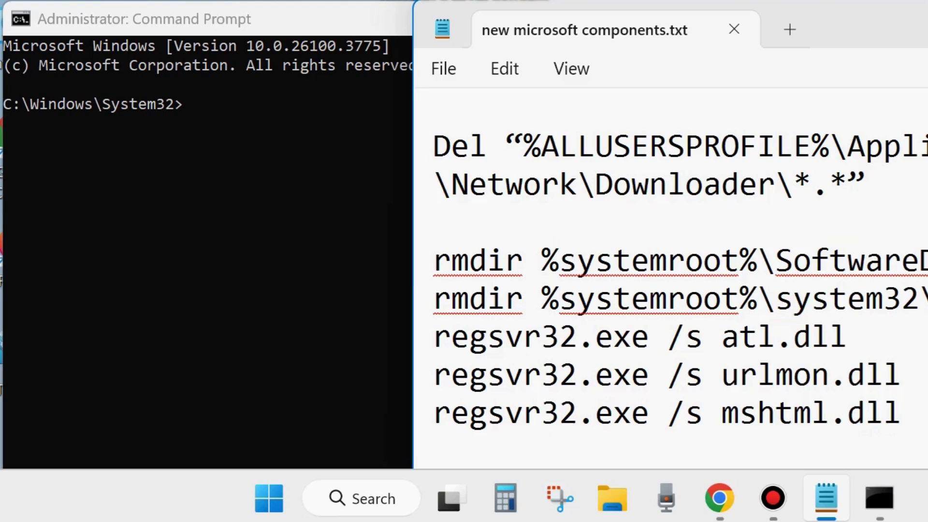
pyautogui.moveTo(925, 29); pyautogui.dragTo(653, 29)
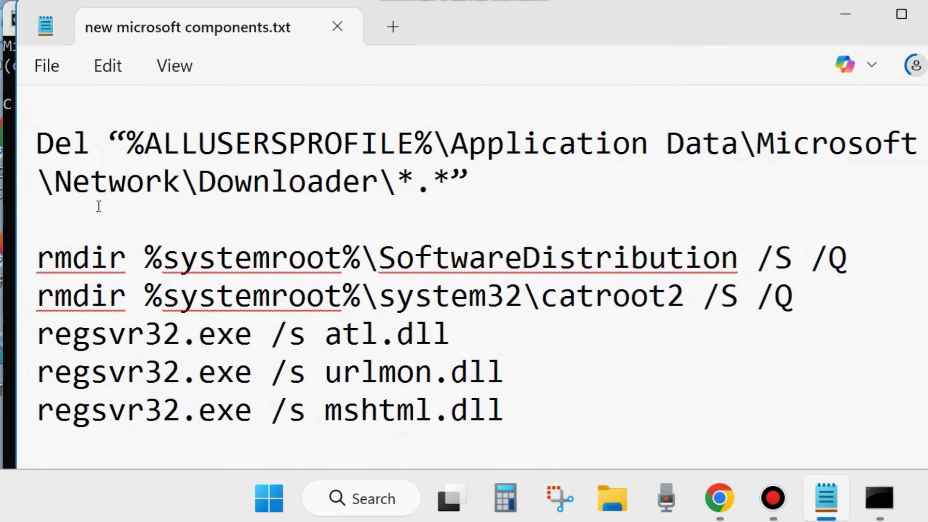
pyautogui.scroll(-2, 125, 300)
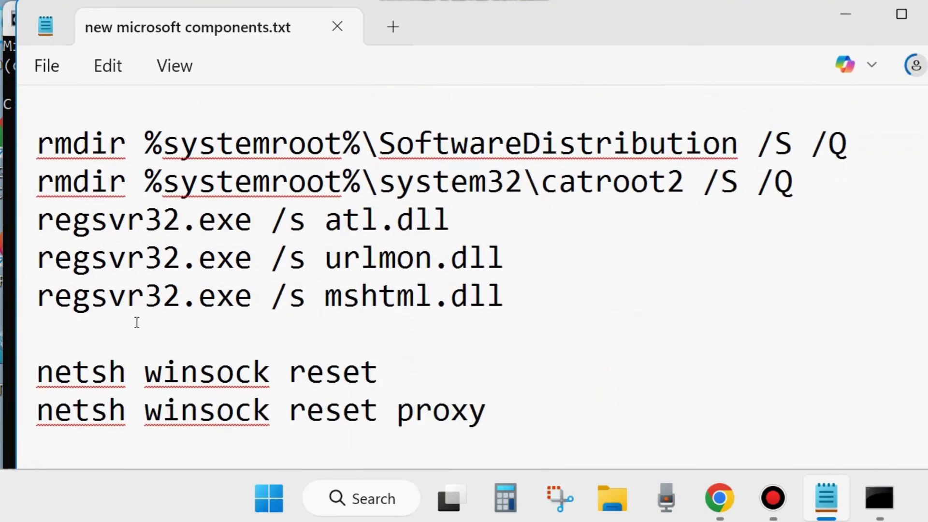
pyautogui.scroll(-1, 140, 343)
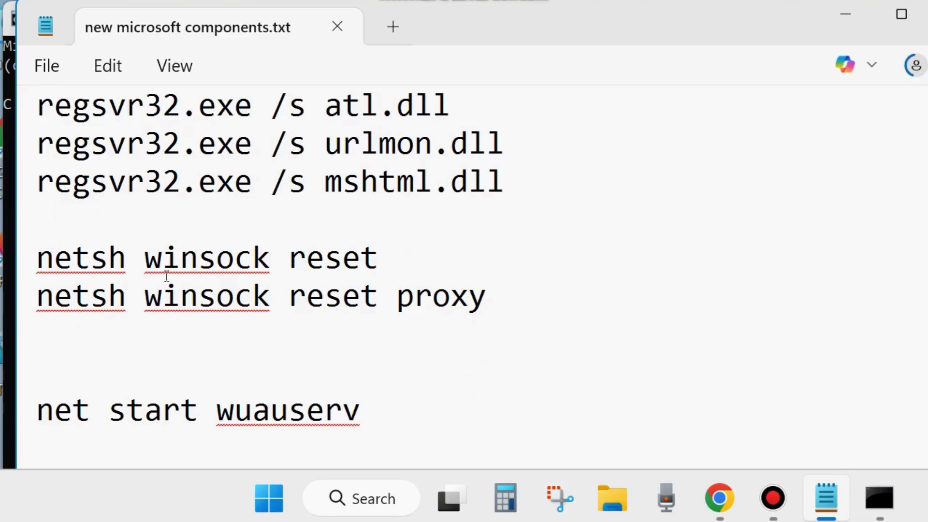
pyautogui.scroll(-2, 167, 277)
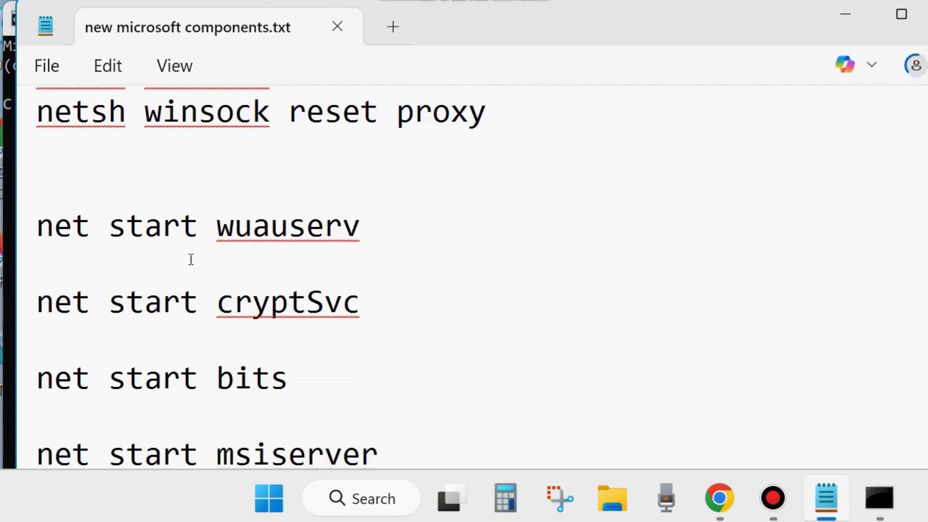
# Reposition the Notepad window and go through the net start commands for wuauserv, cryptSvc, bits and msiserver.
pyautogui.moveTo(522, 30); pyautogui.dragTo(569, 4)
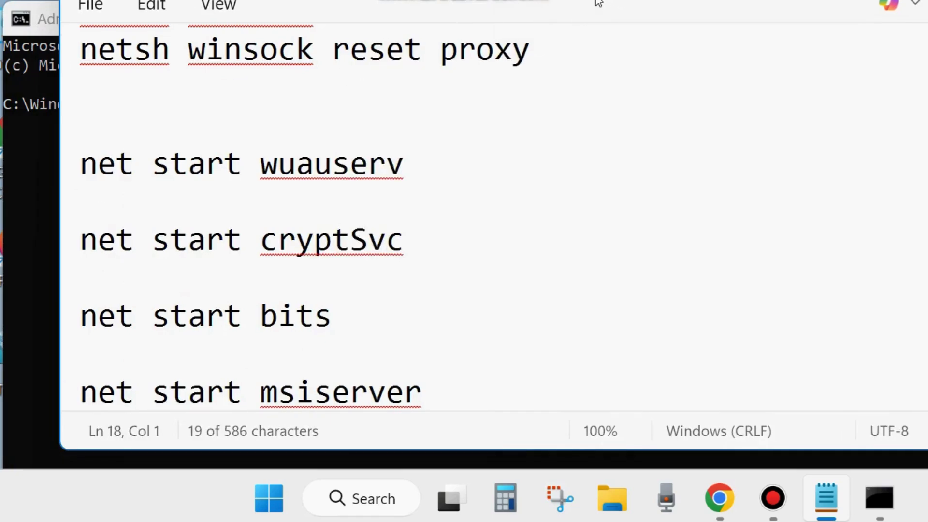
pyautogui.moveTo(559, 0); pyautogui.dragTo(748, 167)
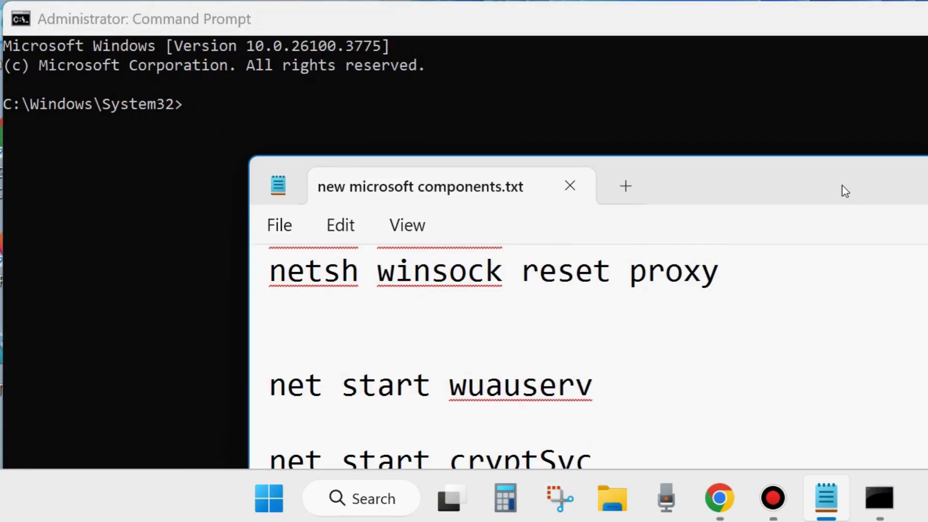
pyautogui.moveTo(843, 190); pyautogui.dragTo(689, 1)
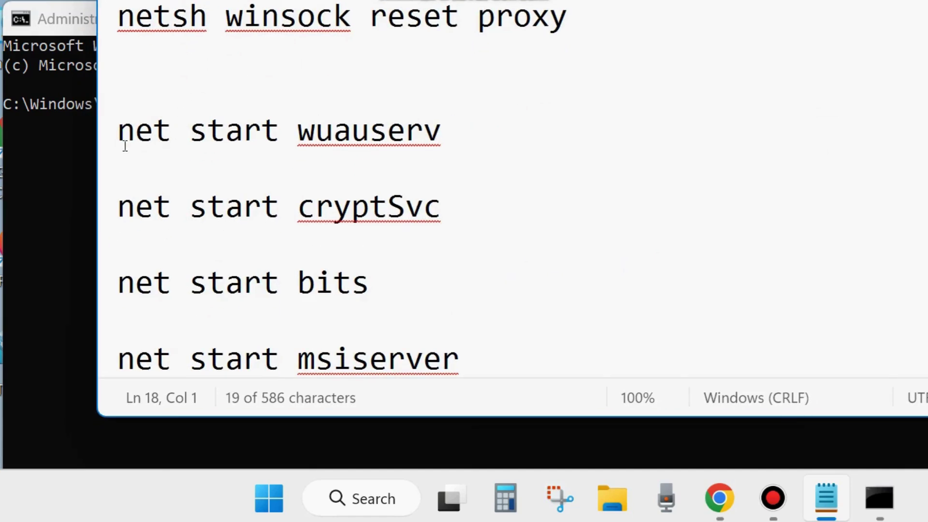
pyautogui.click(110, 156)
pyautogui.click(108, 145)
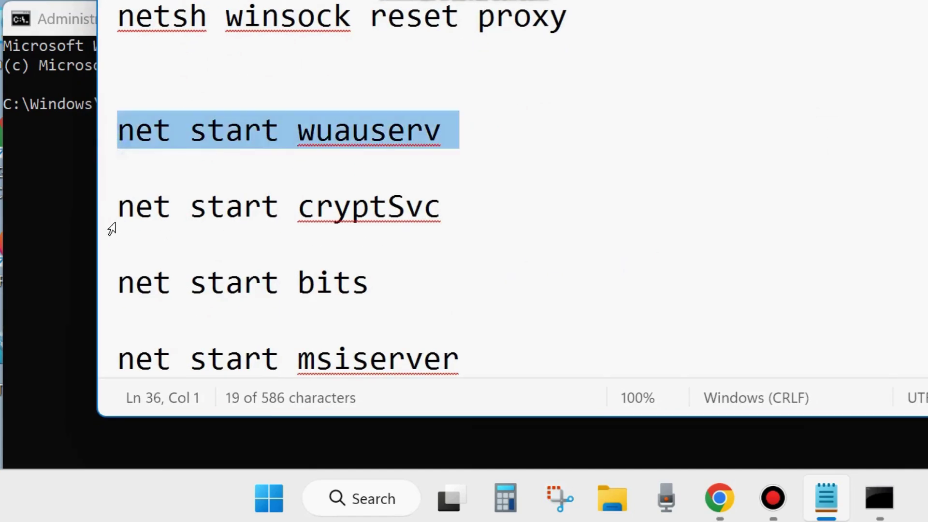
pyautogui.click(111, 227)
pyautogui.click(108, 289)
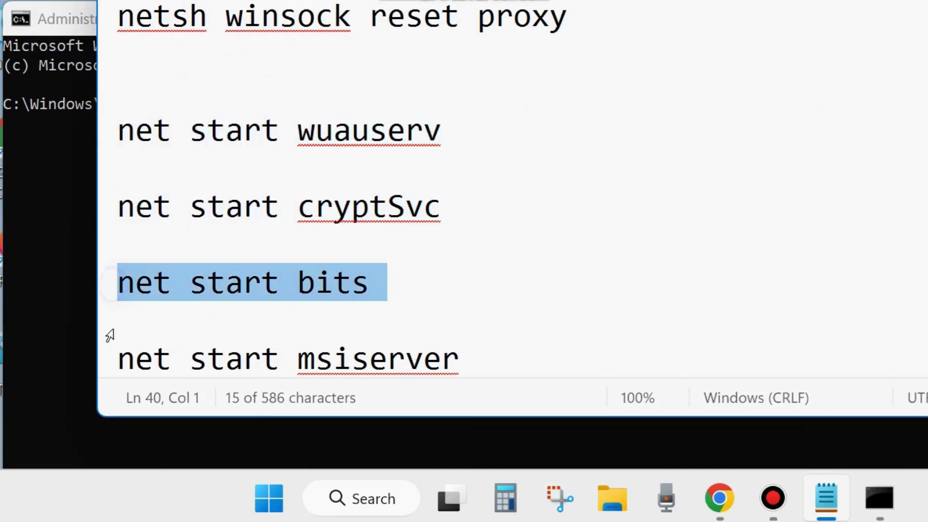
pyautogui.click(107, 367)
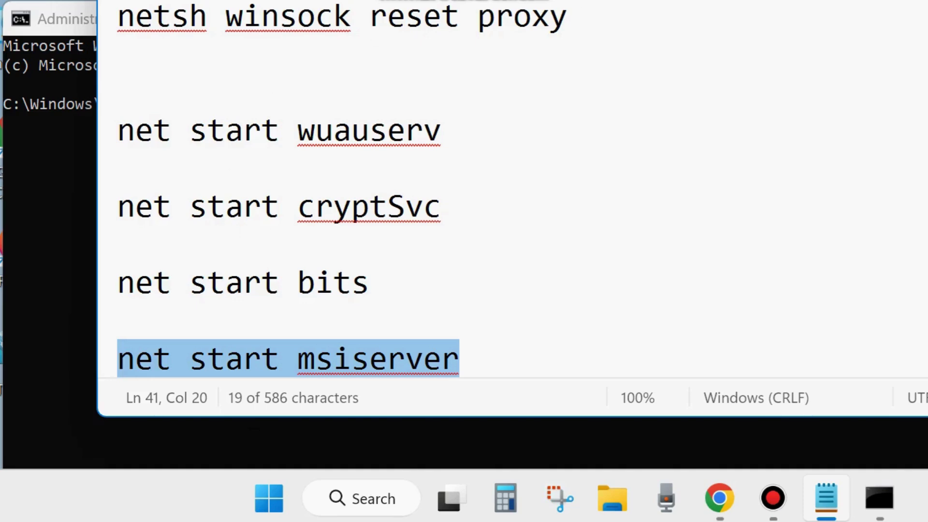
# Minimize the Notepad window and close the administrator Command Prompt.
pyautogui.moveTo(596, 1); pyautogui.dragTo(634, 178)
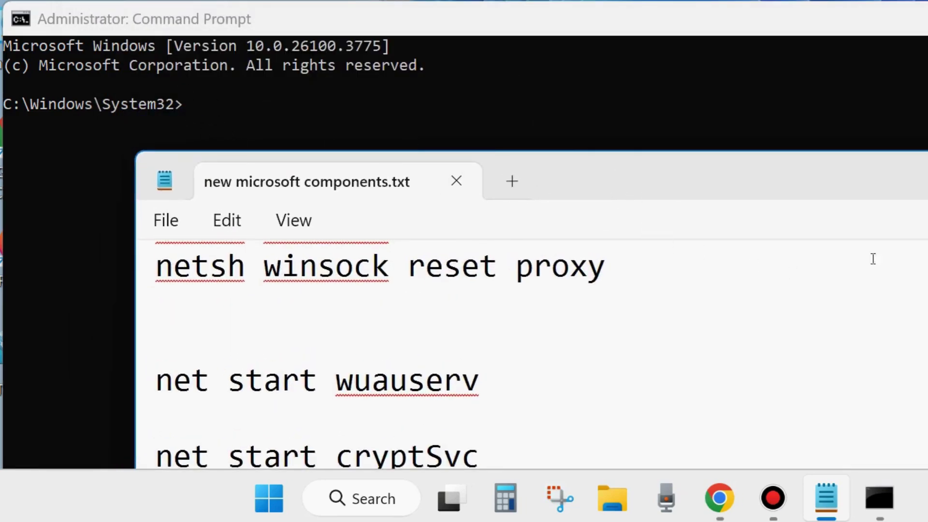
pyautogui.press('super+Down')
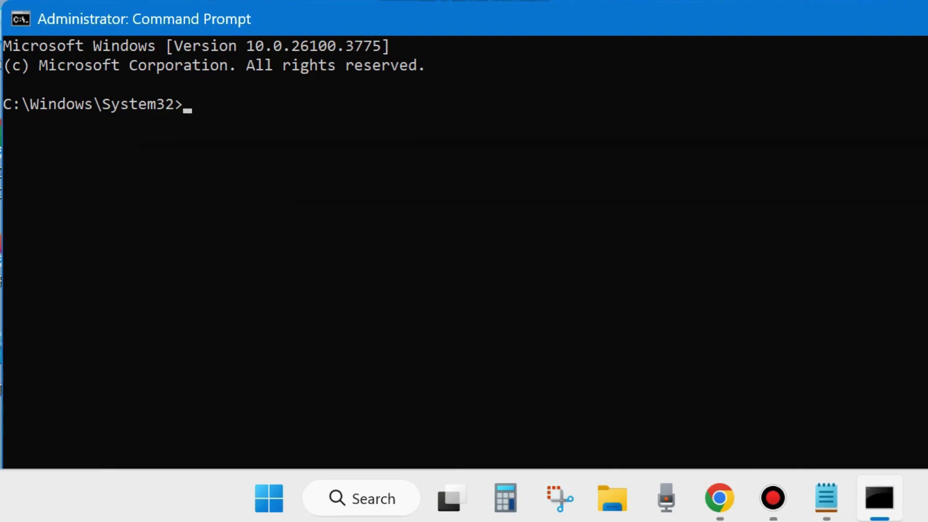
pyautogui.hotkey('alt', 'F4')
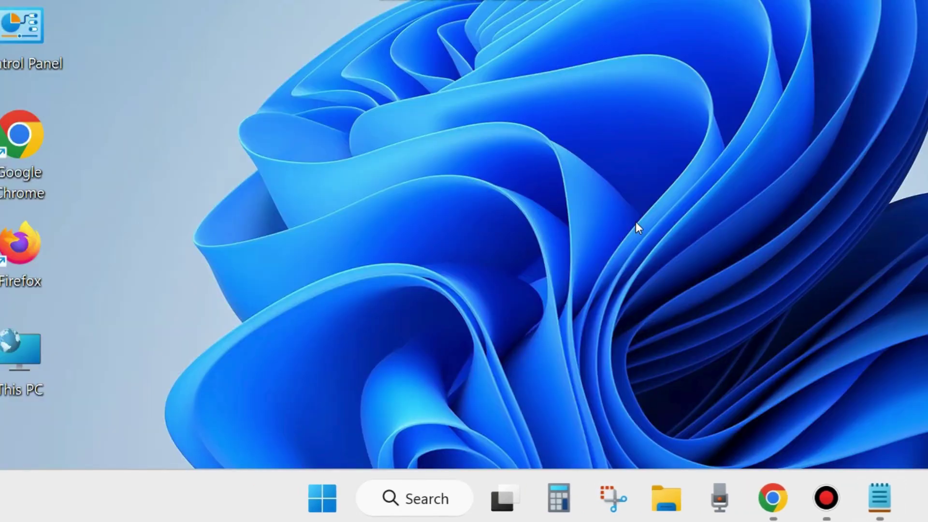
# Open Google Chrome from the desktop and move and resize its window to fit the visible screen area.
pyautogui.doubleClick(21, 137)
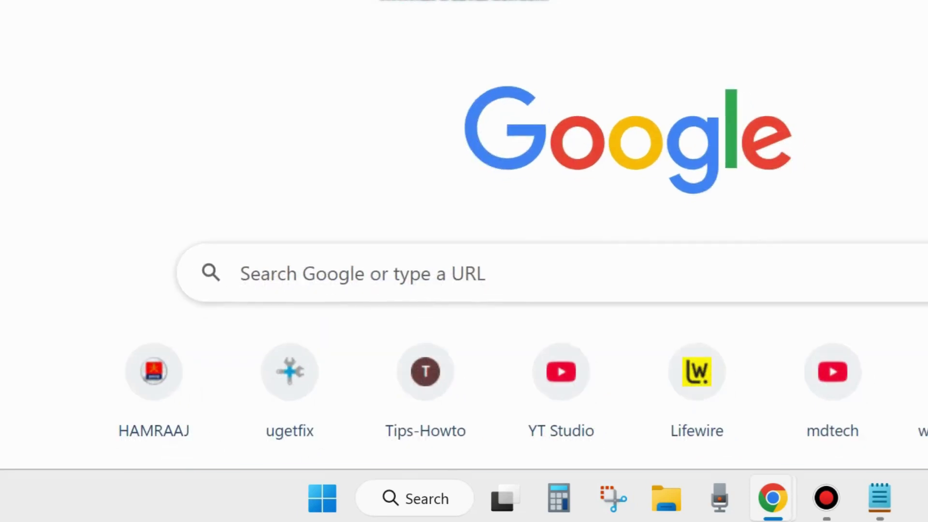
pyautogui.moveTo(725, 0); pyautogui.dragTo(724, 74)
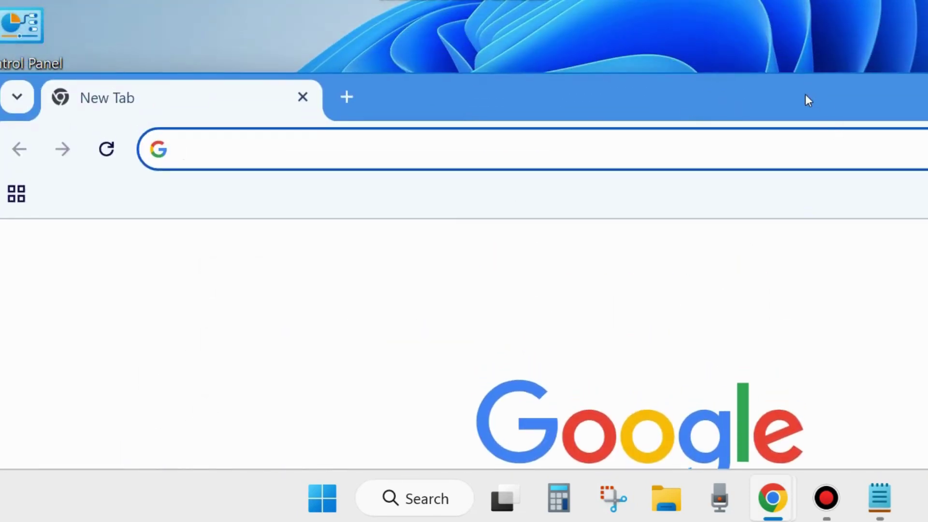
pyautogui.moveTo(805, 94); pyautogui.dragTo(733, 77)
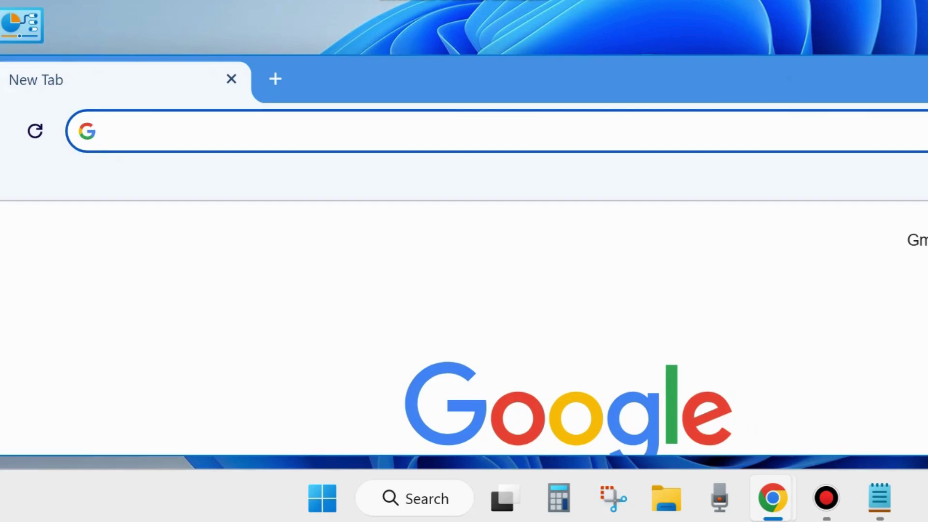
pyautogui.moveTo(927, 311); pyautogui.dragTo(834, 311)
pyautogui.moveTo(445, 85); pyautogui.dragTo(509, 70)
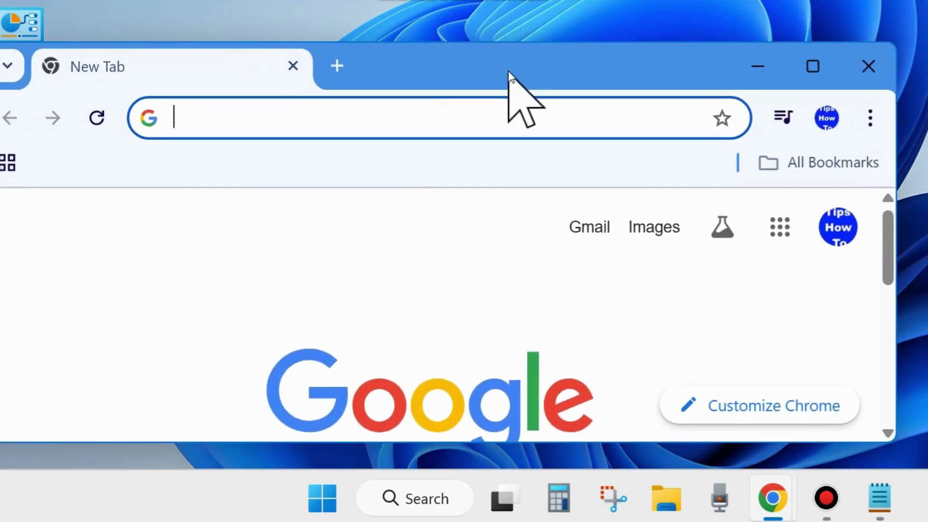
# Search Google for microsoft update catalog.
pyautogui.write('mic')
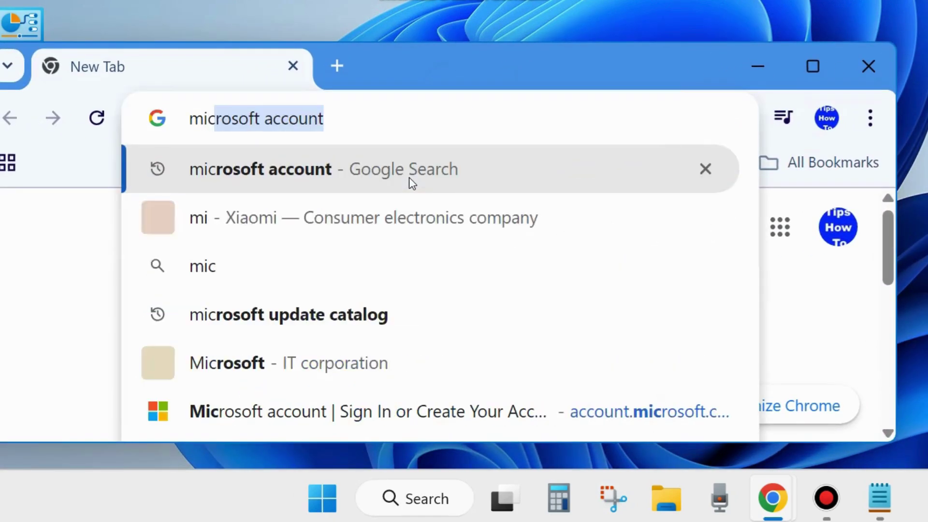
pyautogui.write('rosoft up')
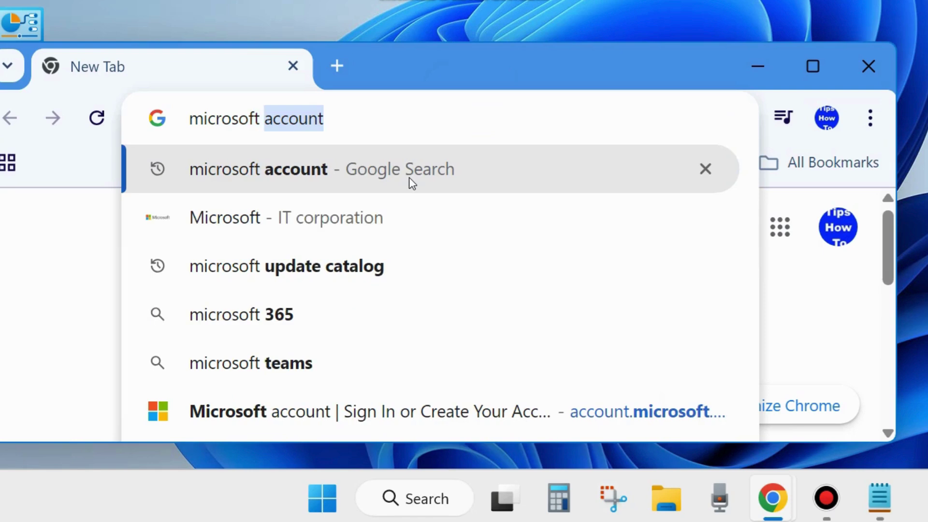
pyautogui.write('date catalog')
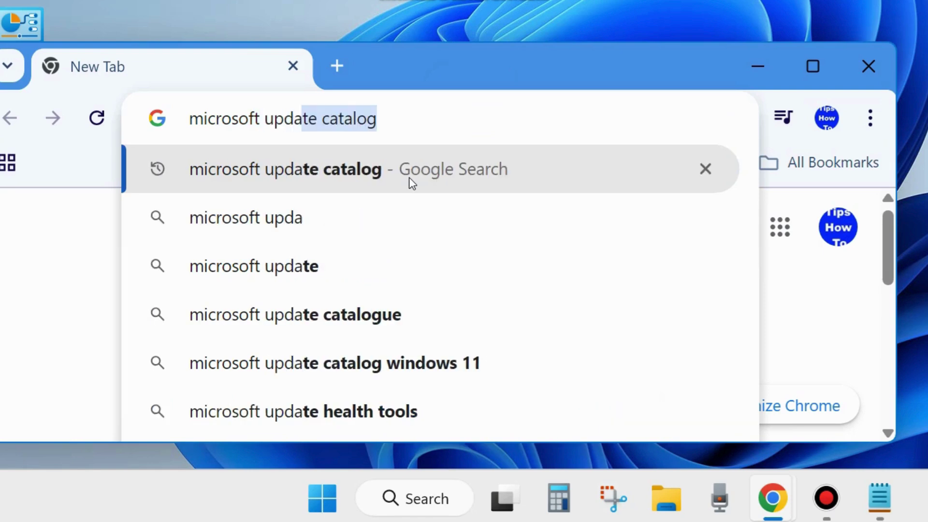
pyautogui.click(389, 118)
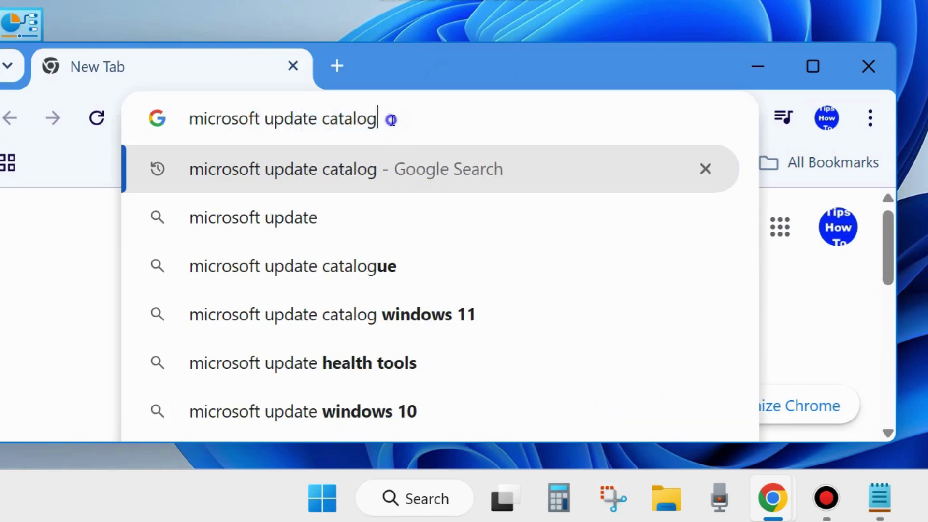
pyautogui.press('Return')
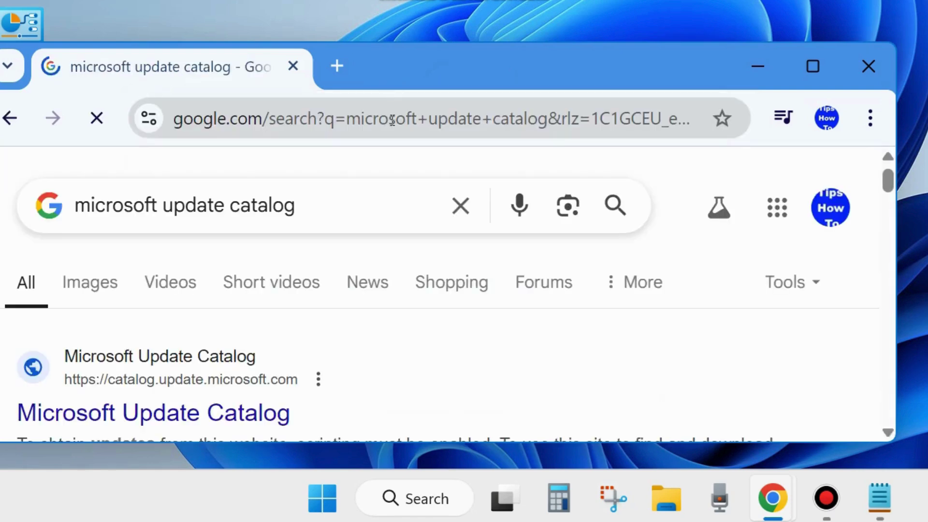
# Open the Microsoft Update Catalog site from the search results and move the browser window fully into view.
pyautogui.scroll(-5, 382, 218)
pyautogui.scroll(5, 382, 242)
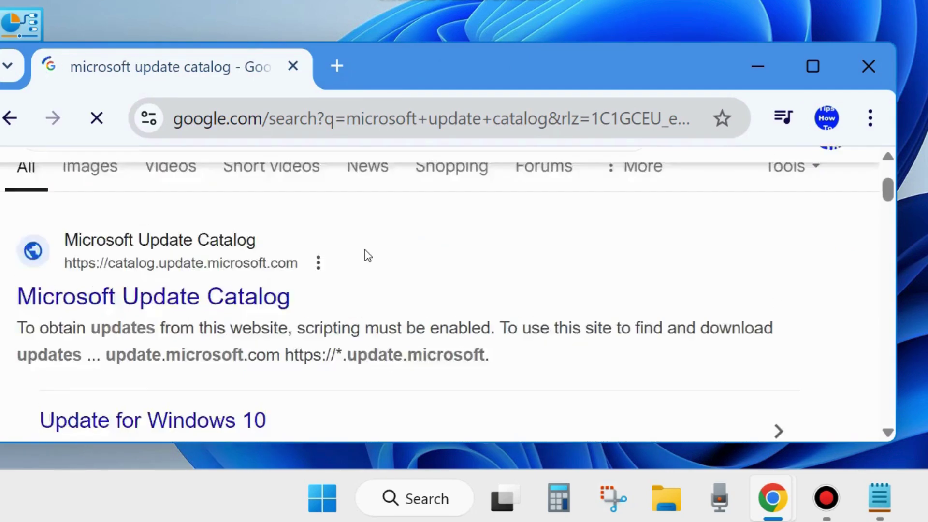
pyautogui.scroll(-2, 169, 297)
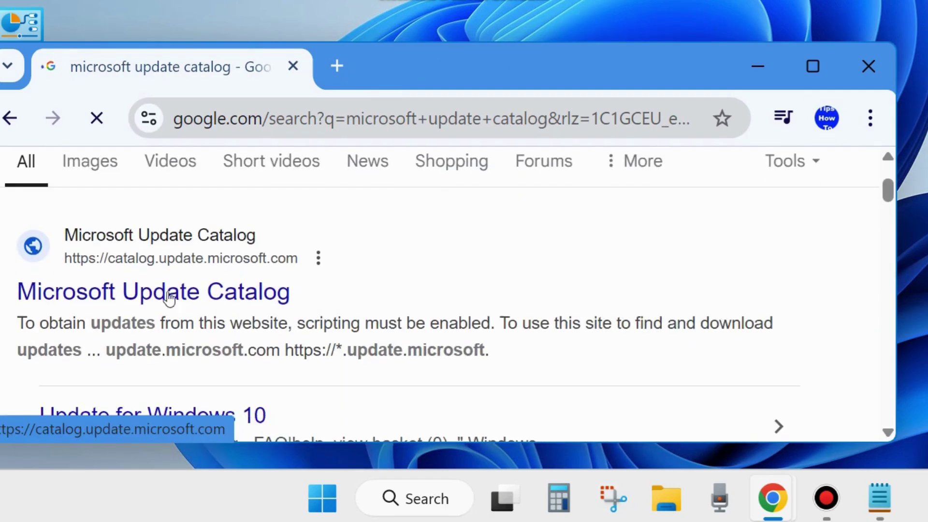
pyautogui.click(91, 296)
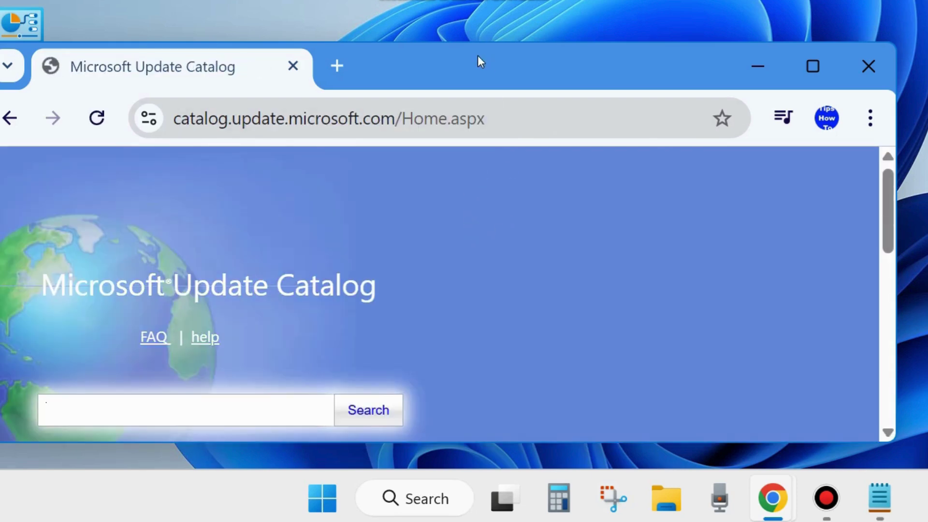
pyautogui.moveTo(477, 55); pyautogui.dragTo(500, 22)
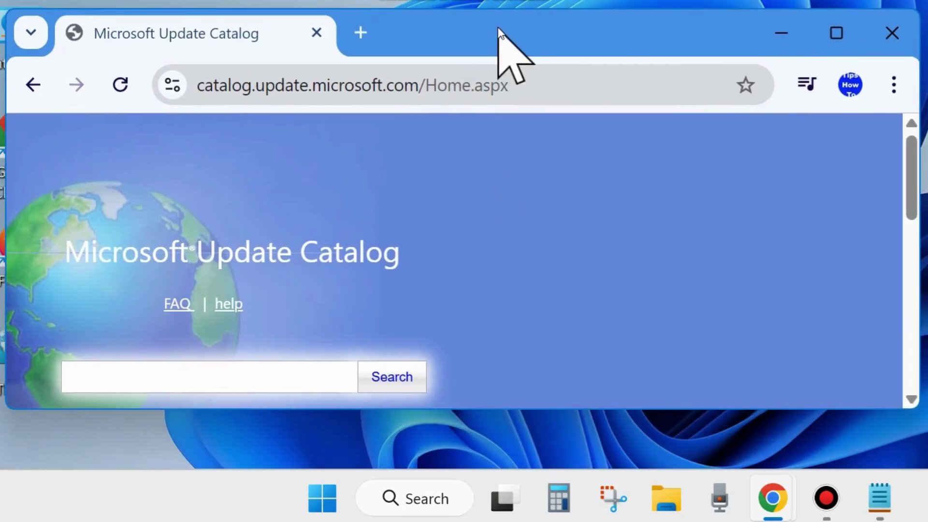
# Search the catalog for KB5058499 and examine the Windows 11 Version 24H2 entries for arm64-based and x64-based systems and their download options.
pyautogui.scroll(-2, 290, 334)
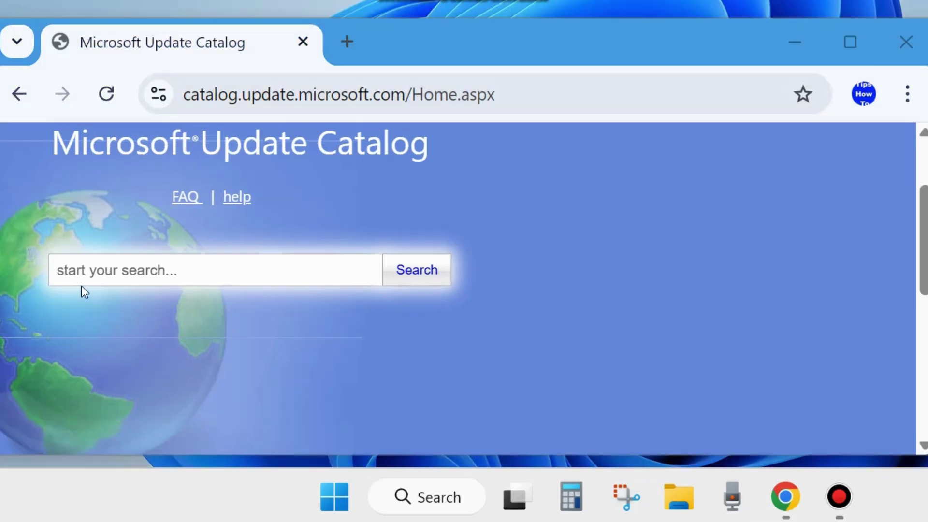
pyautogui.click(80, 274)
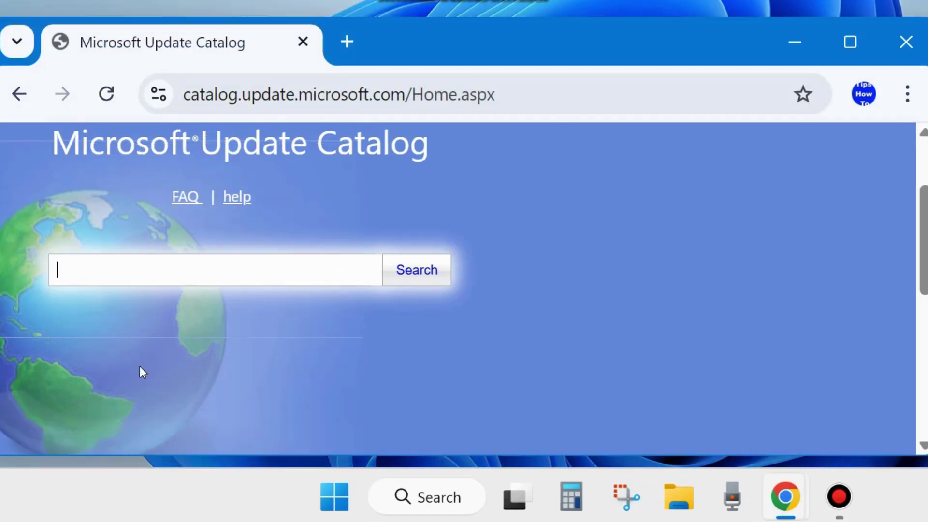
pyautogui.write('KB5058499')
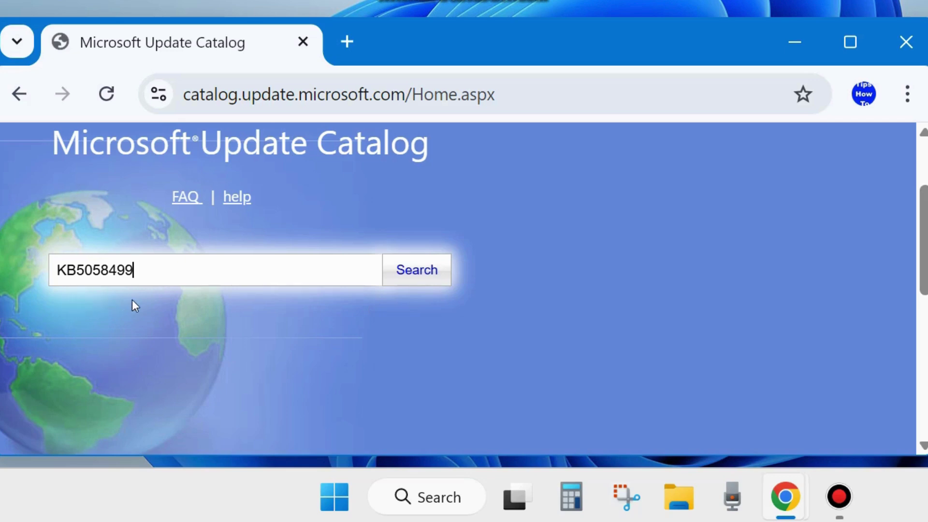
pyautogui.click(416, 271)
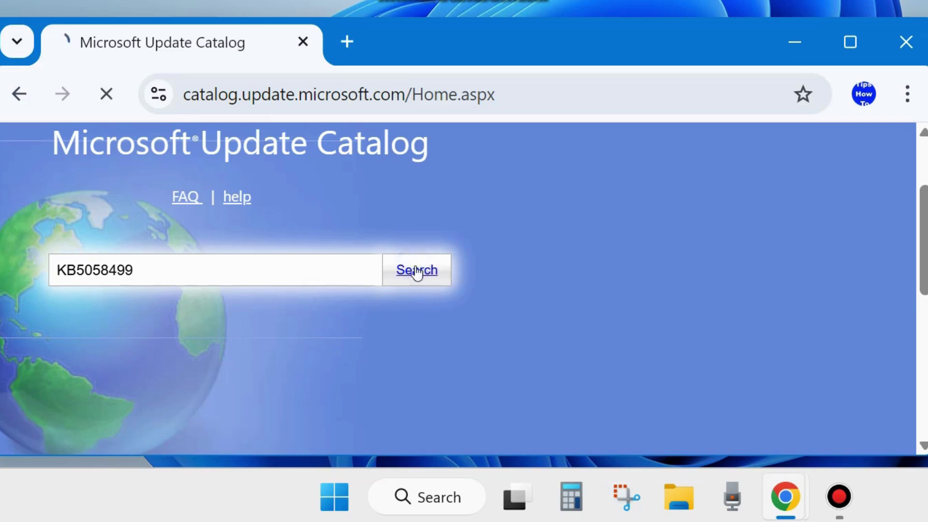
pyautogui.scroll(-5, 450, 303)
pyautogui.scroll(-3, 451, 303)
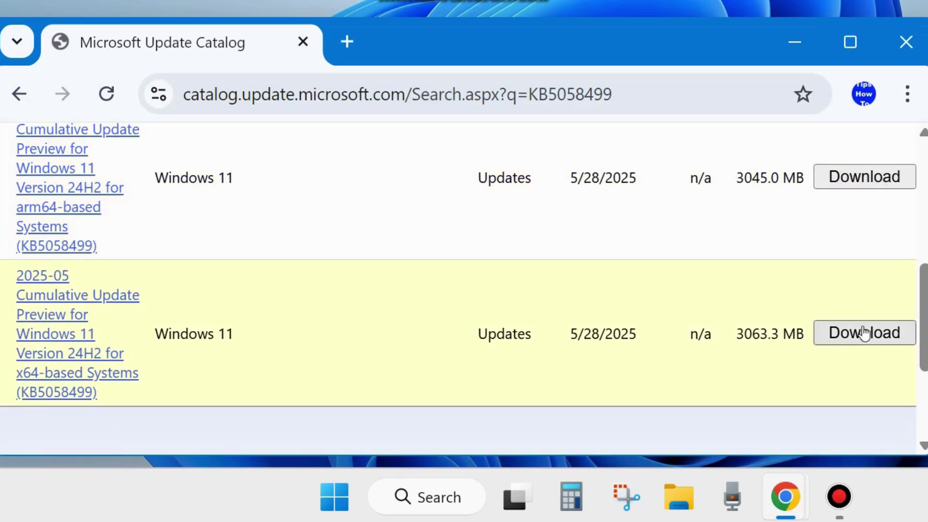
pyautogui.scroll(-3, 498, 317)
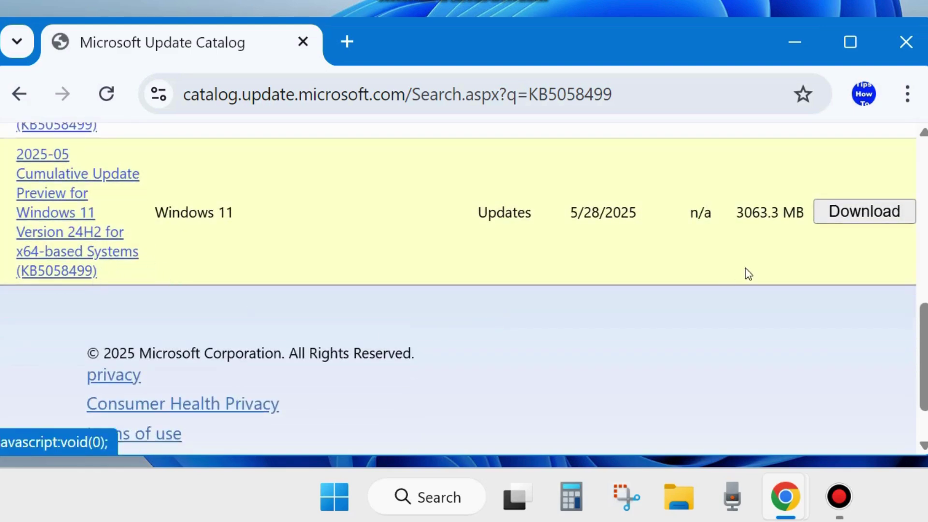
pyautogui.scroll(5, 880, 242)
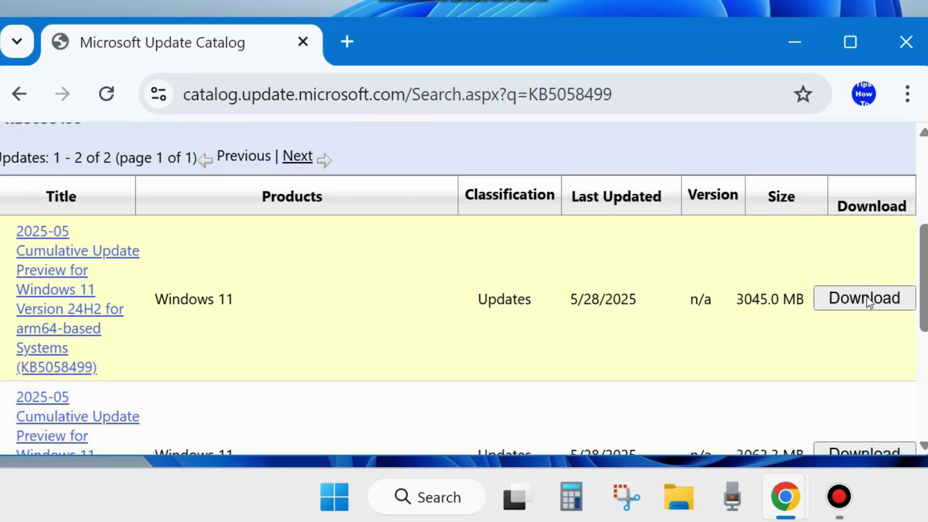